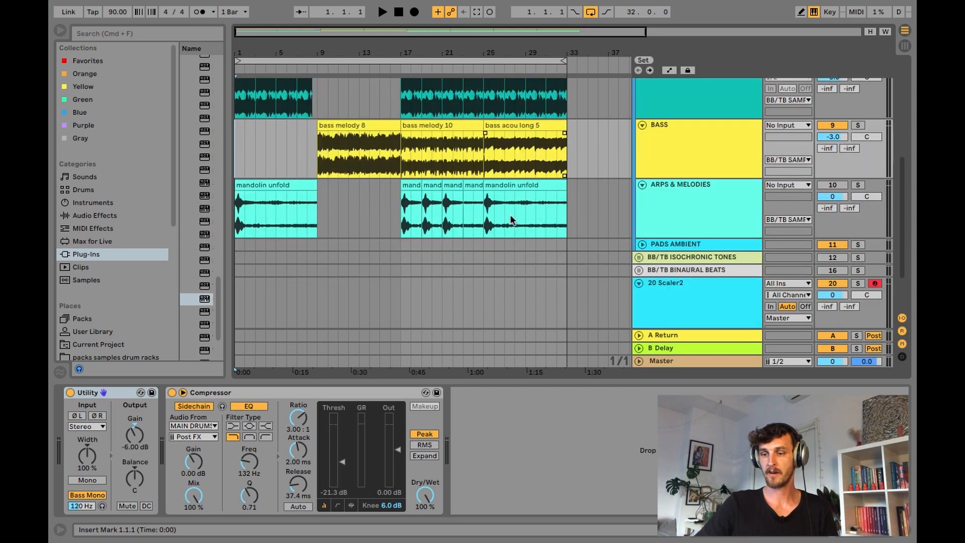
Step: Open the Scaler2 plug-in window on track 20 and reposition it so the whole interface fits
click(698, 261)
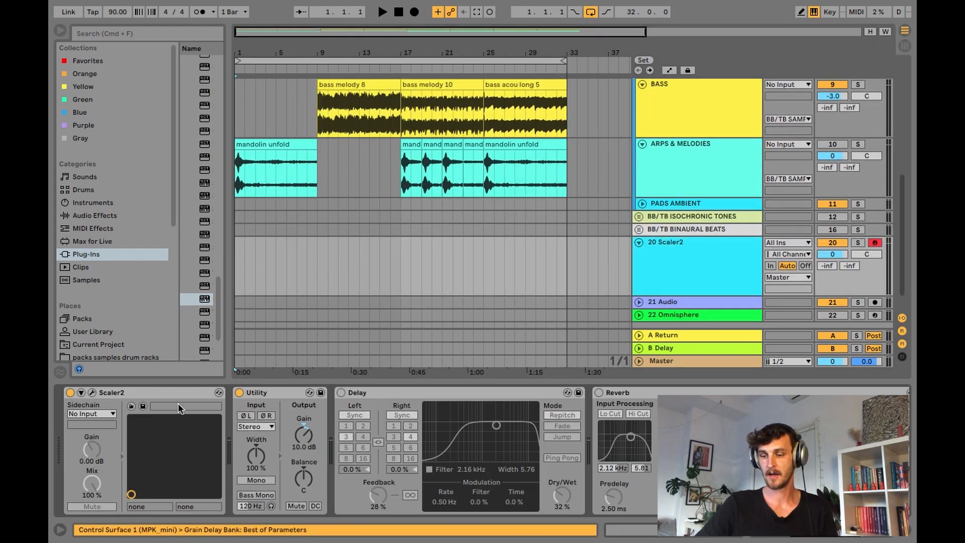
click(92, 392)
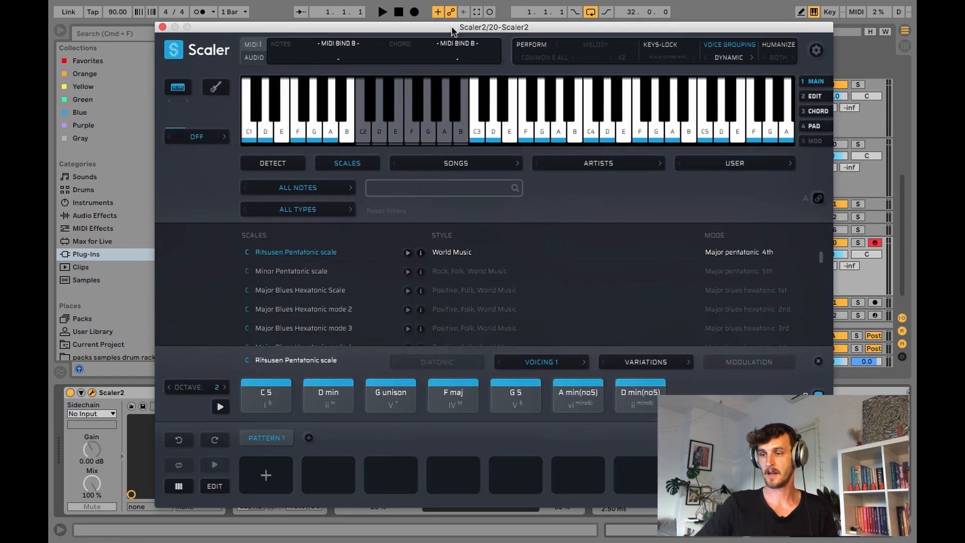
mouse_move(453, 27)
mouse_down()
mouse_move(414, 26)
mouse_move(457, 15)
mouse_up()
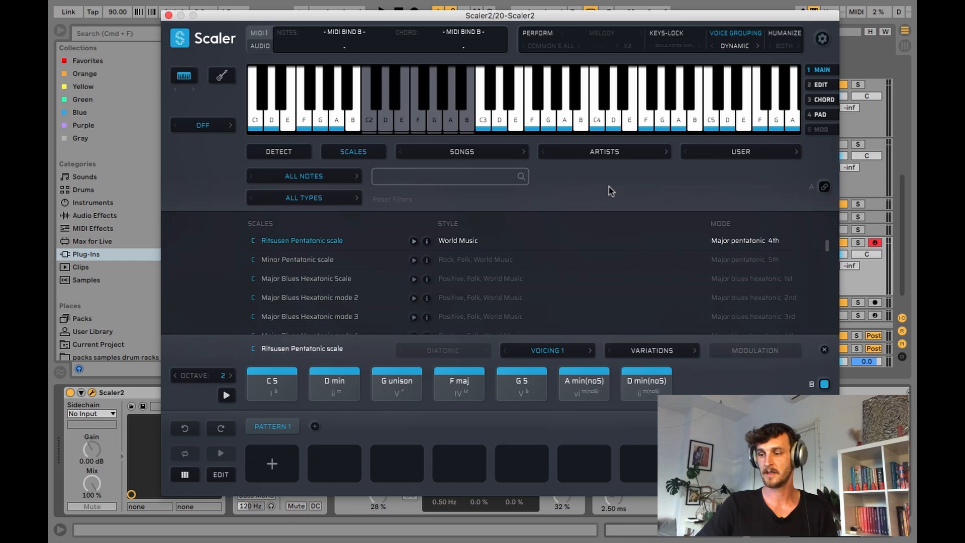
click(585, 116)
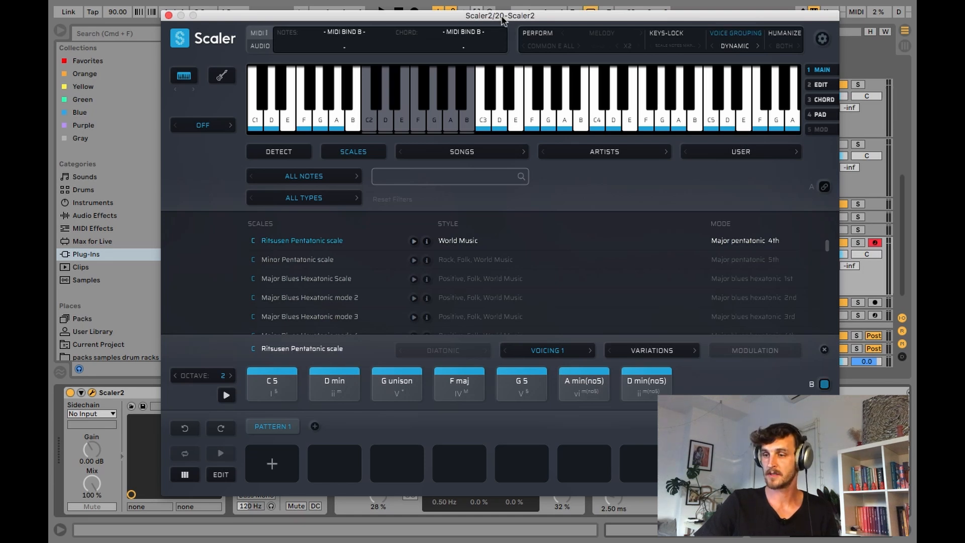
Step: Examine the guitar chords, instrument melodies, bass and arps tracks in the arrangement behind the Scaler window
drag(502, 14, 511, 261)
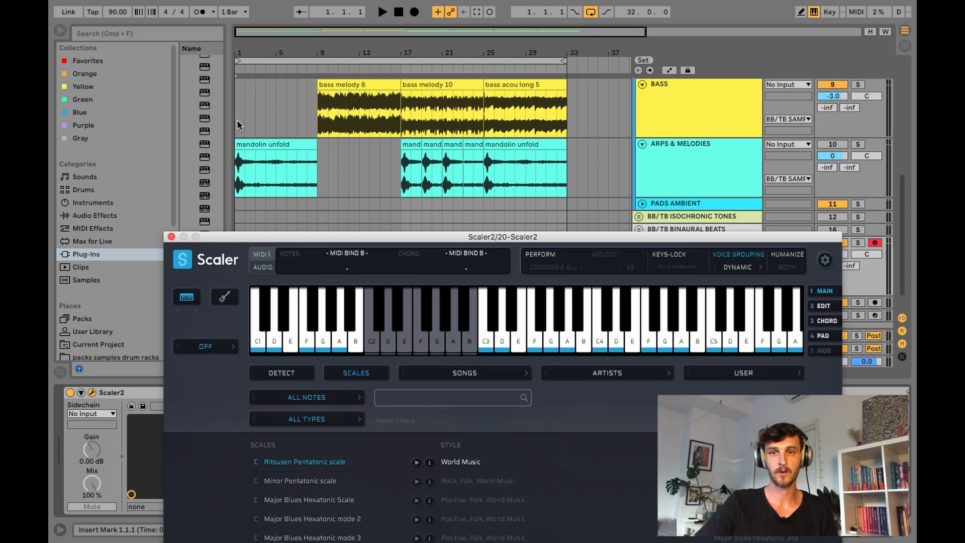
click(237, 122)
scroll(264, 159, up, 5)
click(301, 174)
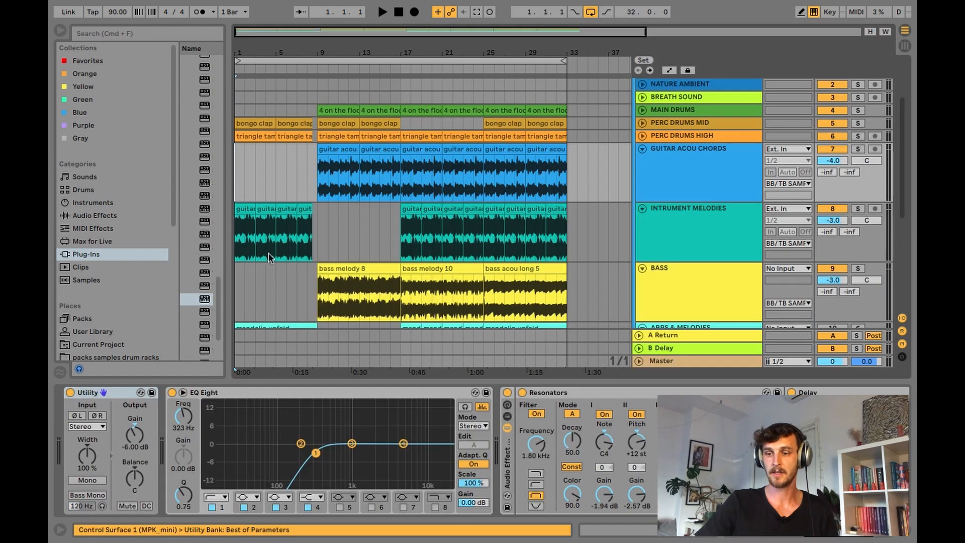
click(245, 182)
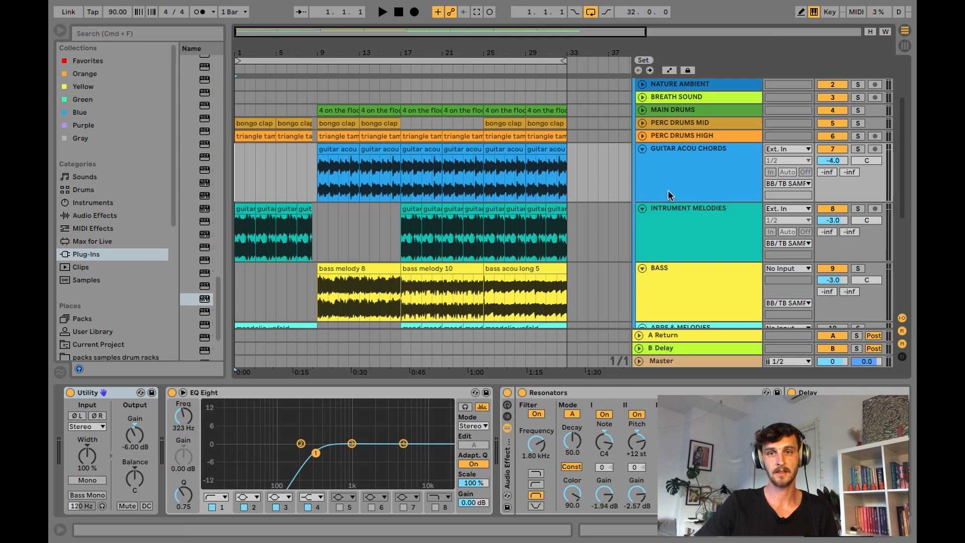
scroll(677, 189, down, 5)
scroll(679, 190, down, 1)
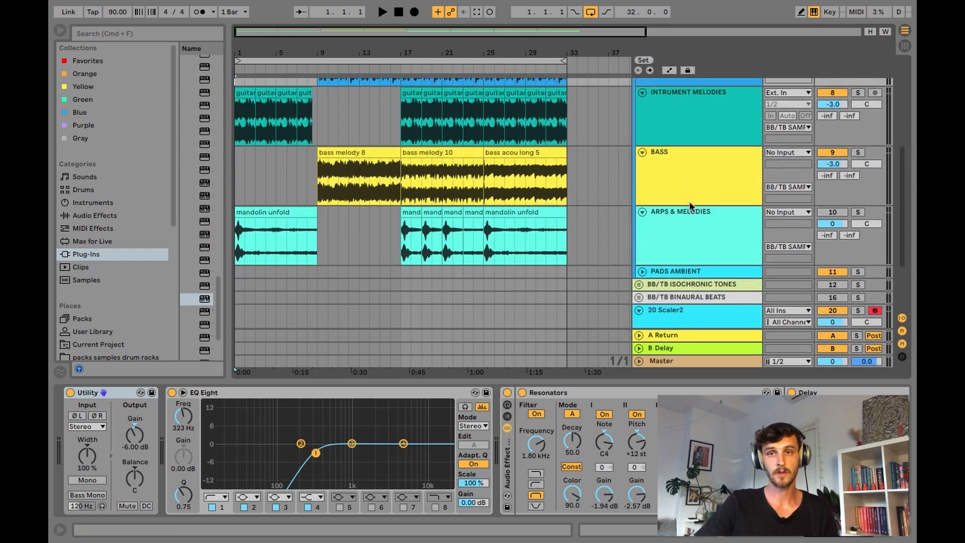
click(695, 311)
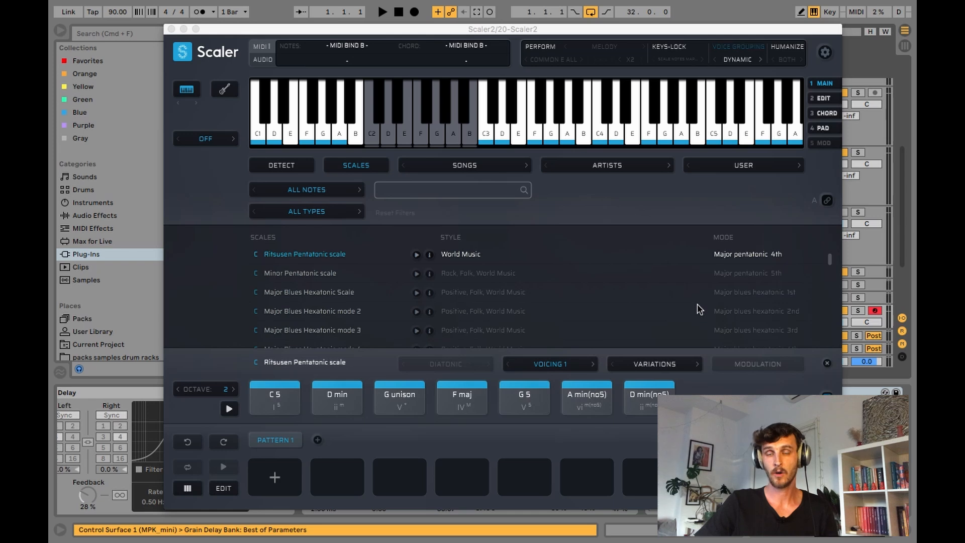
drag(484, 30, 482, 244)
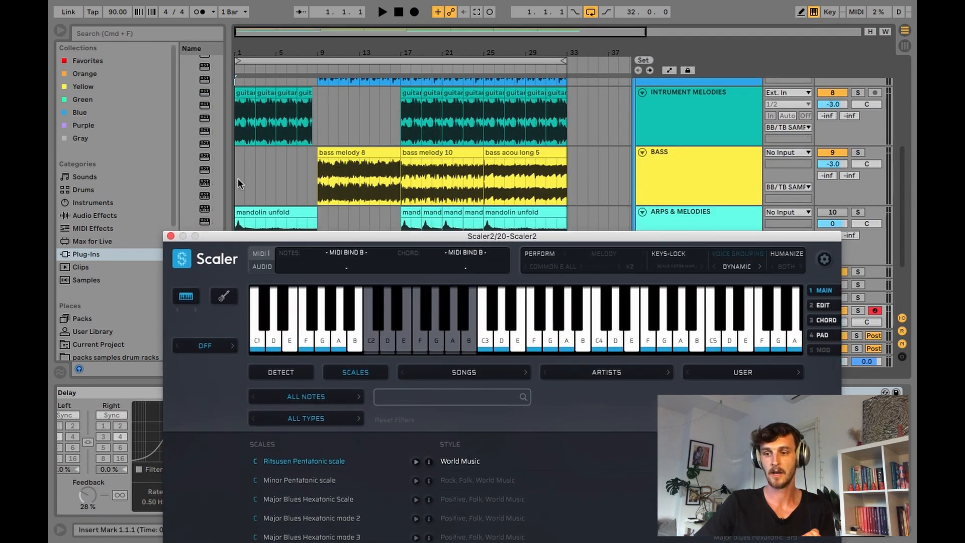
mouse_move(274, 241)
mouse_down()
mouse_move(275, 221)
mouse_move(270, 242)
mouse_up()
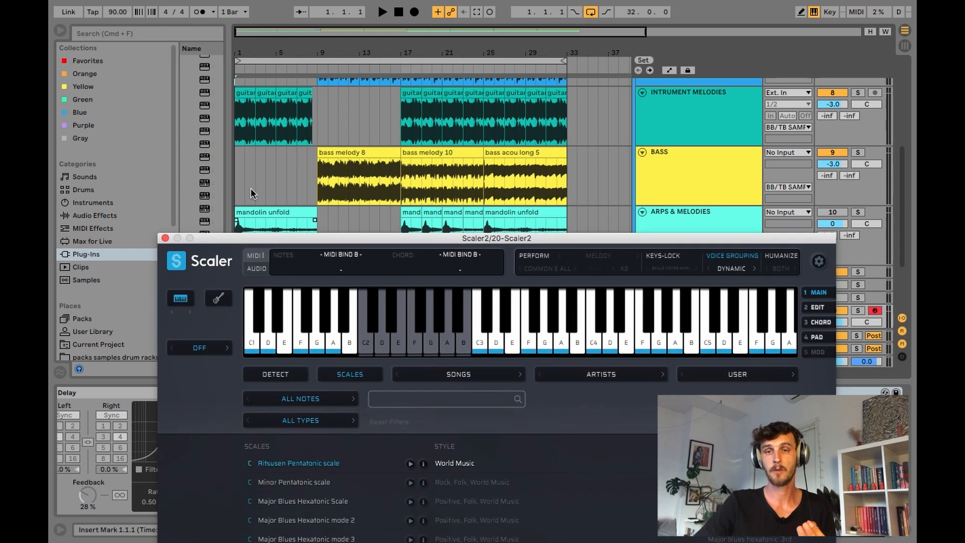
click(237, 177)
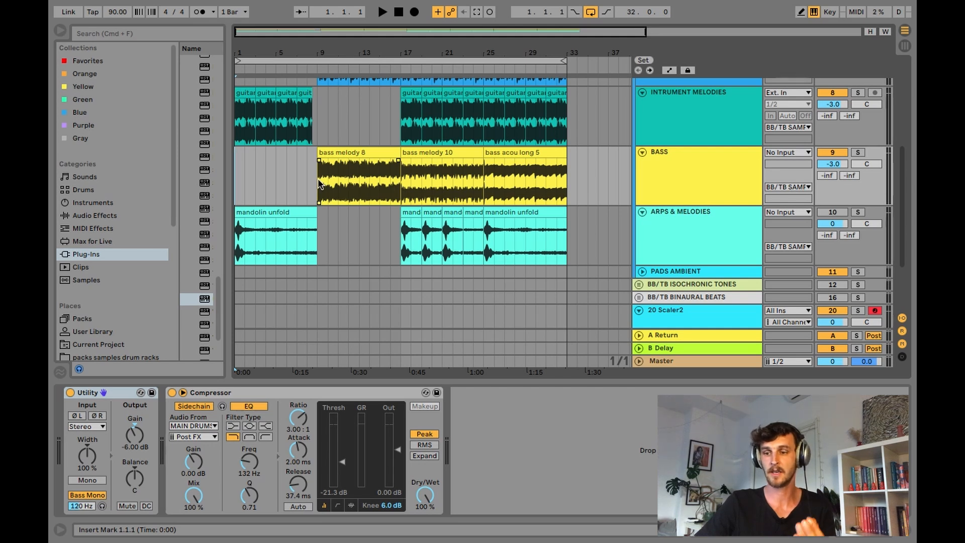
scroll(727, 224, down, 3)
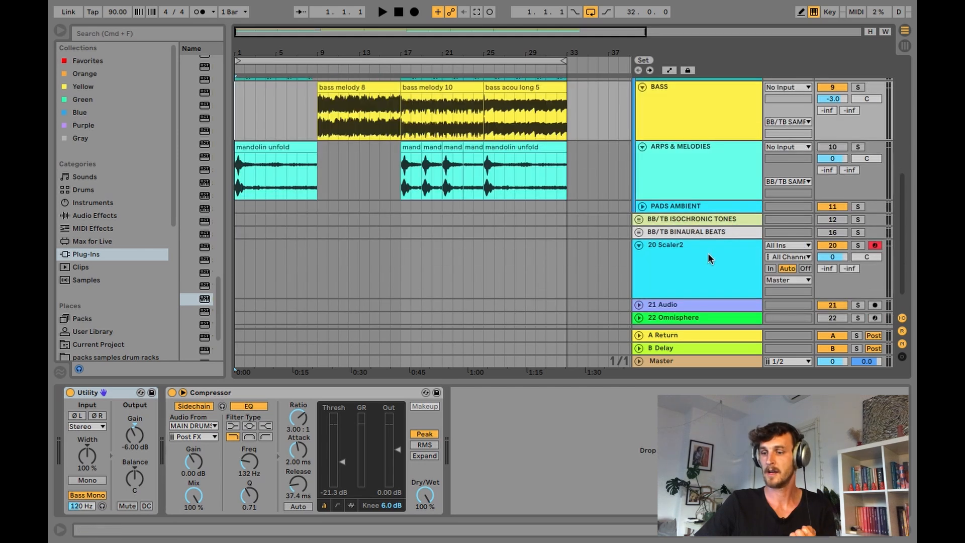
Step: Bring Scaler back up on the Scaler2 track, search the scales for "c minor" and load the C Minor scale
click(708, 253)
mouse_move(475, 32)
mouse_down()
mouse_move(495, 54)
mouse_move(477, 67)
mouse_move(482, 117)
mouse_move(493, 25)
mouse_up()
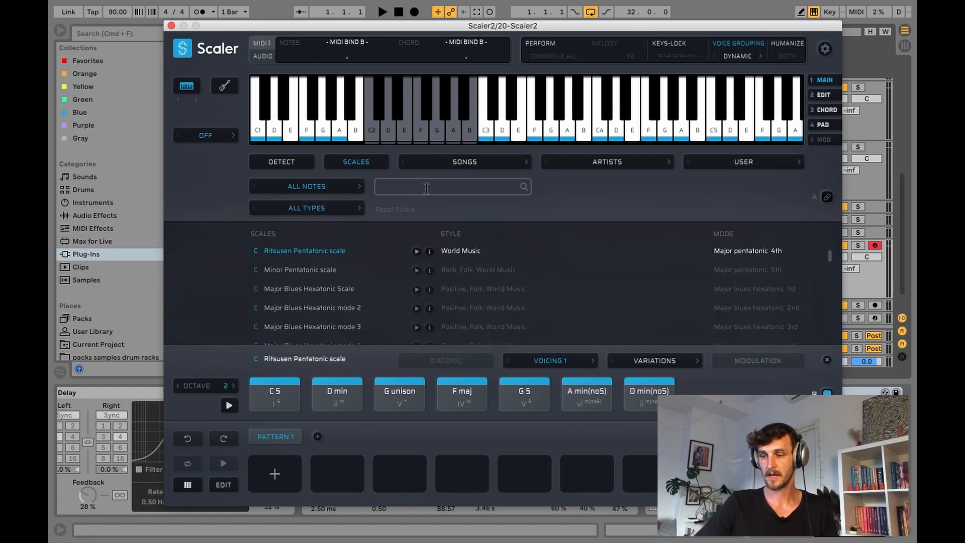
click(473, 188)
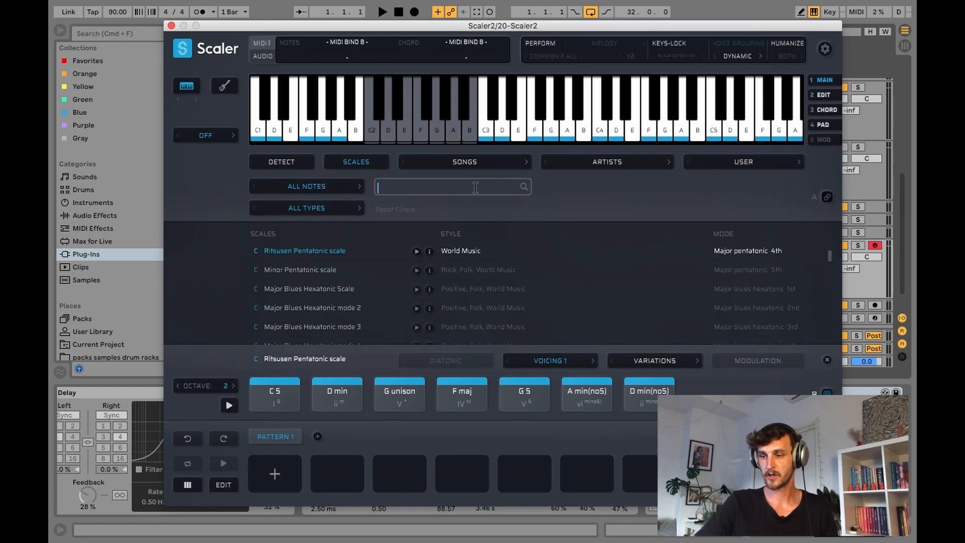
text(c minor)
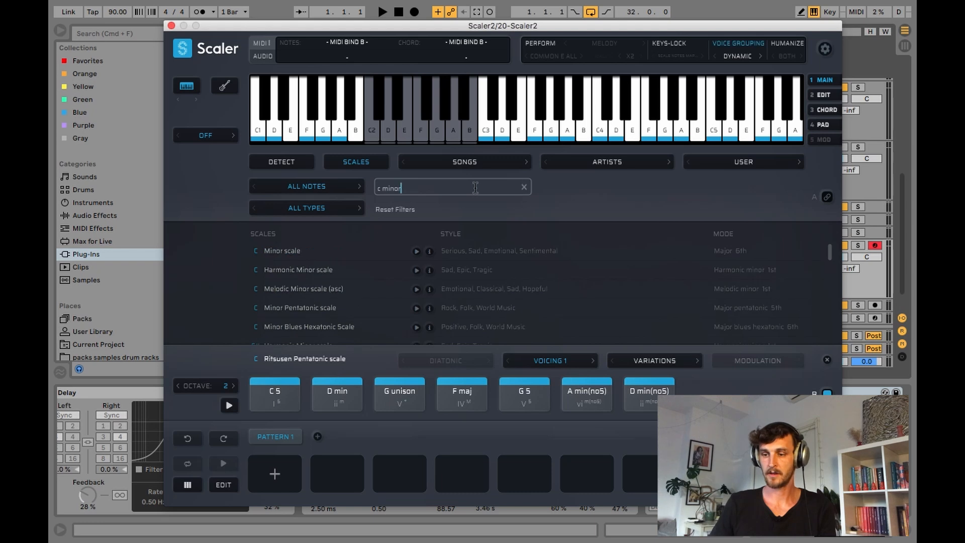
click(282, 252)
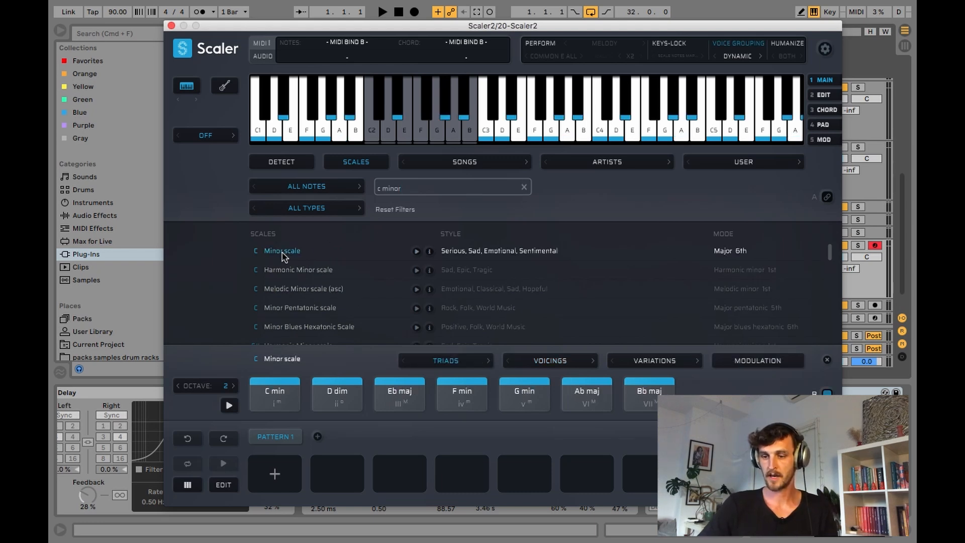
Step: Audition the seven triads of the C Minor scale in order, from C min to Bb maj
click(275, 387)
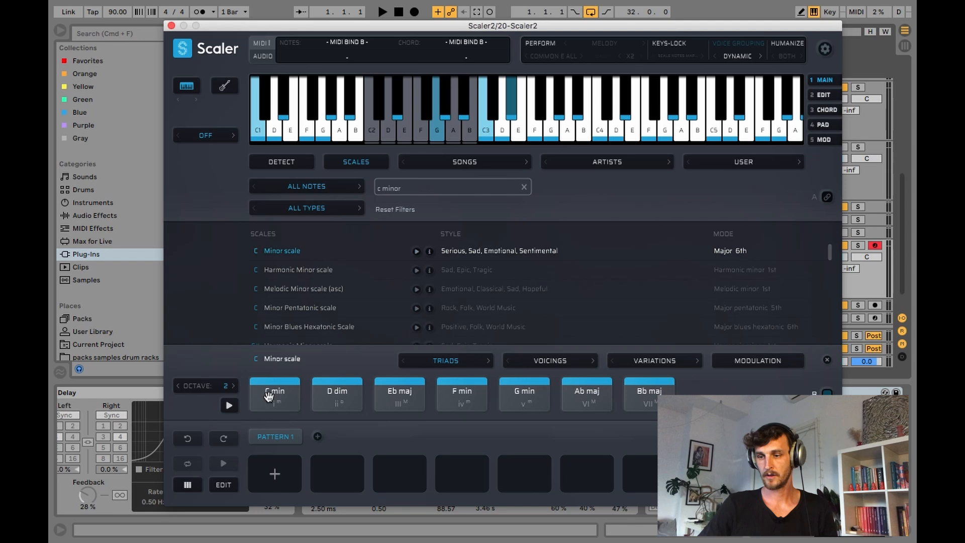
click(316, 395)
click(402, 396)
click(460, 397)
click(547, 402)
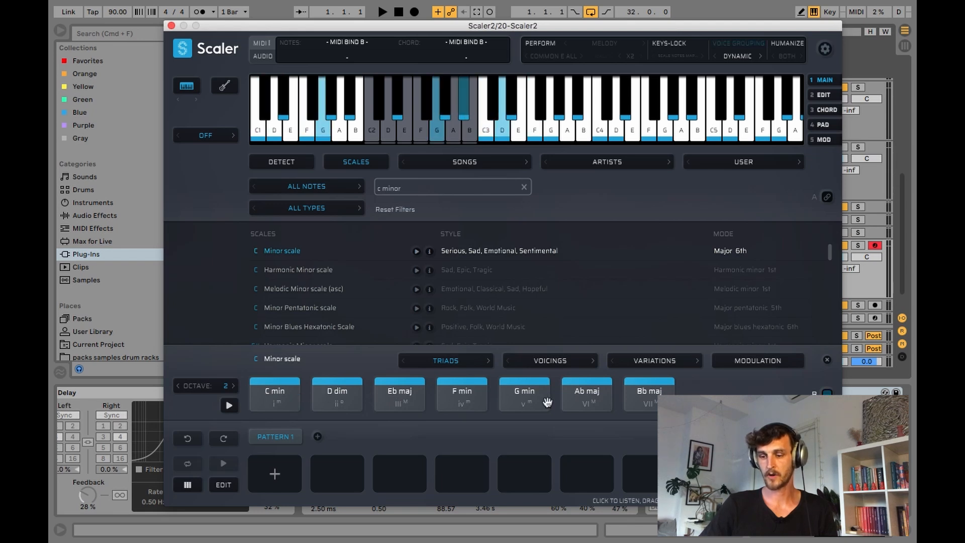
click(586, 400)
click(646, 397)
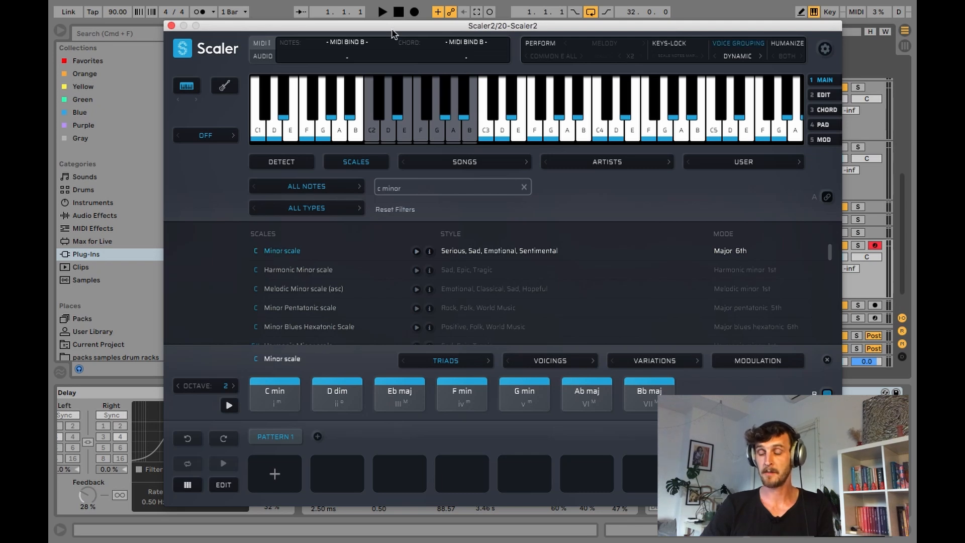
Step: Set Scaler's internal instrument sound to Digital Piano
drag(391, 26, 392, 49)
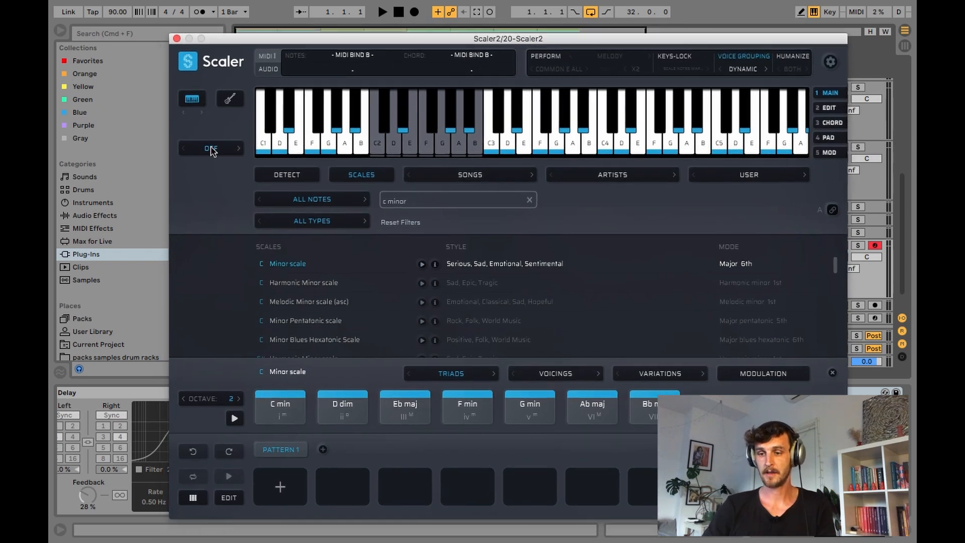
click(210, 147)
click(211, 148)
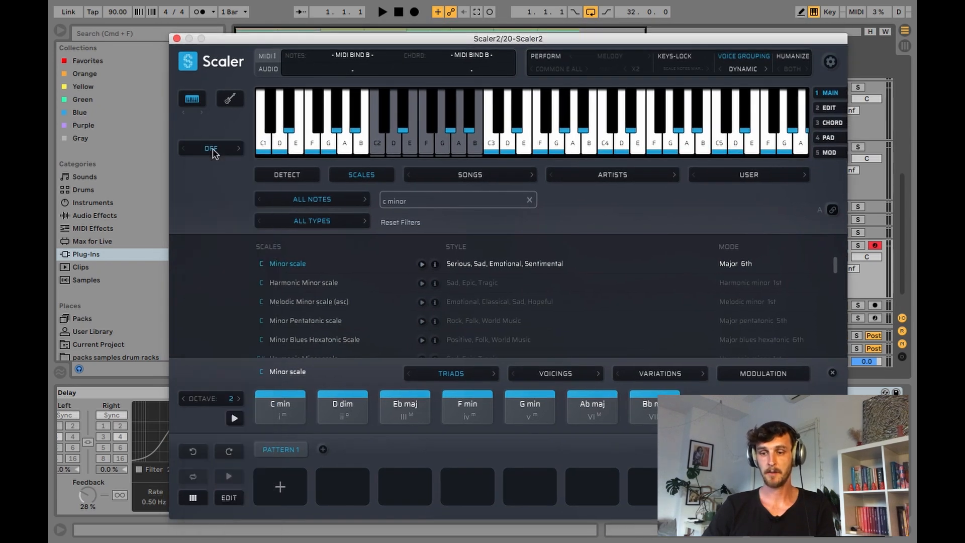
click(211, 149)
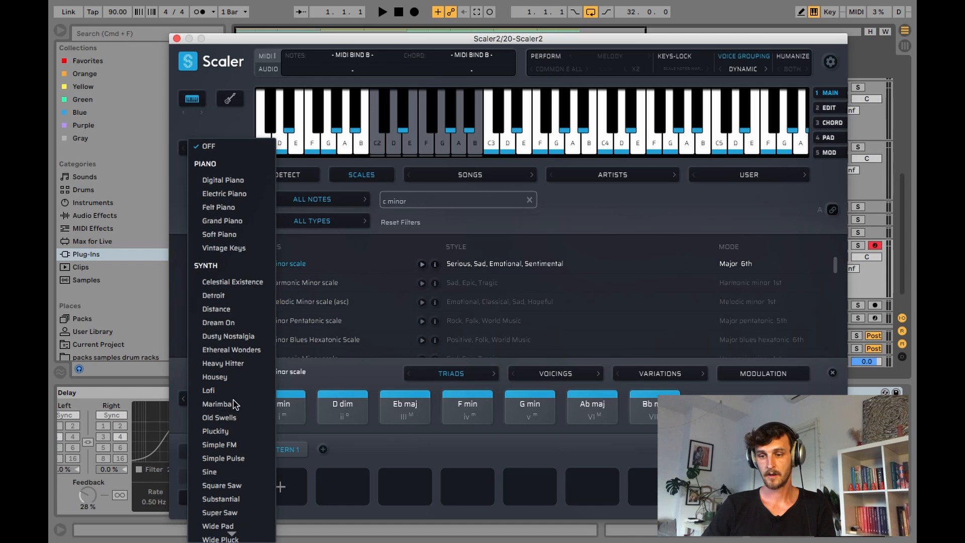
click(224, 182)
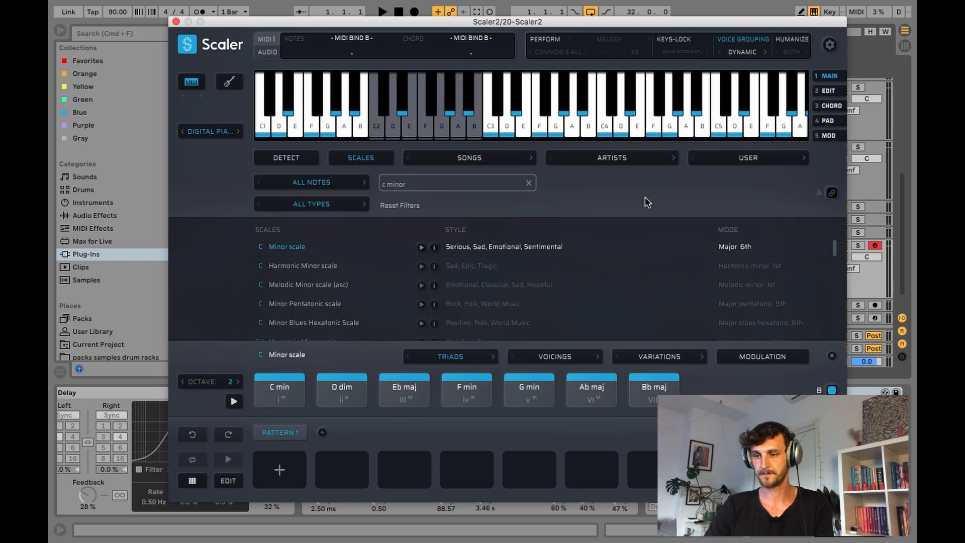
Step: Play the bound C Minor scale chords in ascending order, starting from C min, with the Digital Piano sound
key(a)
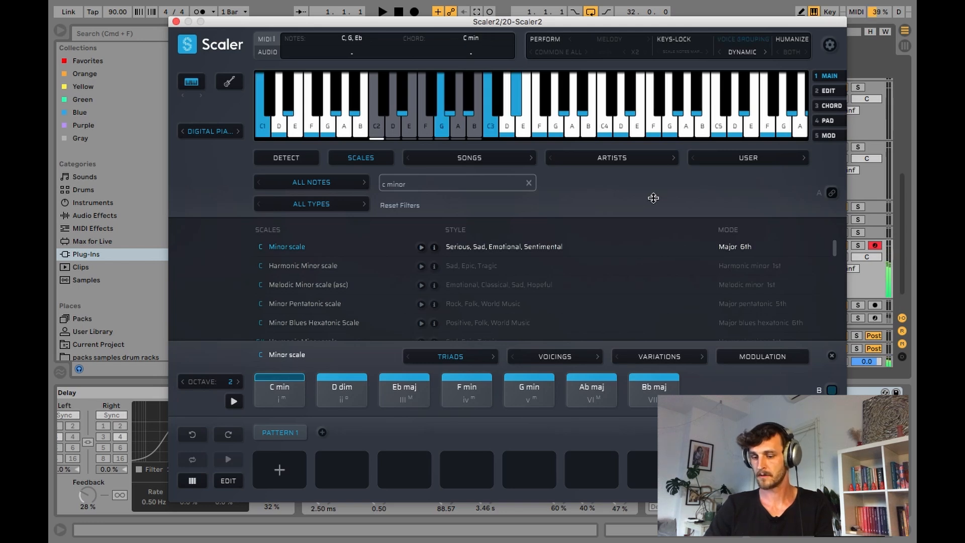
key(s)
key(d)
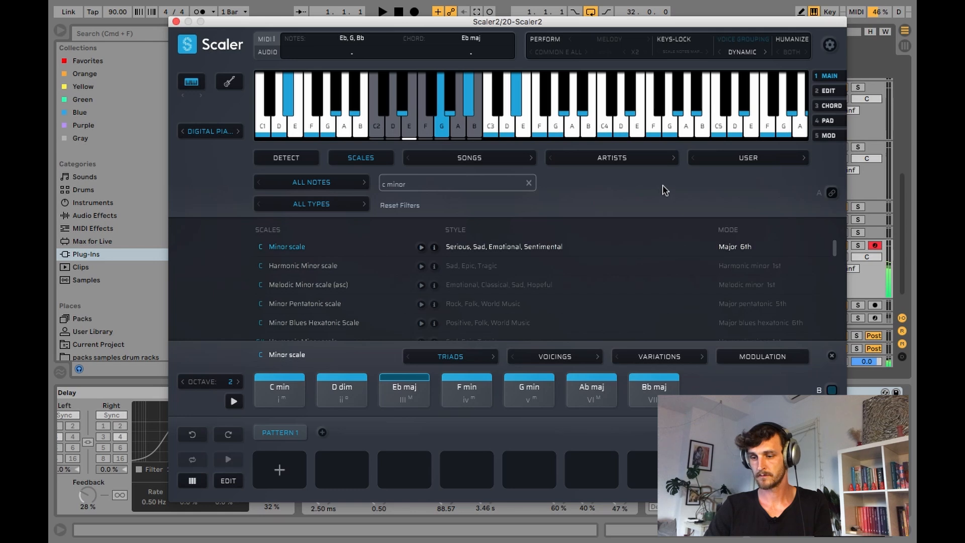
key(f)
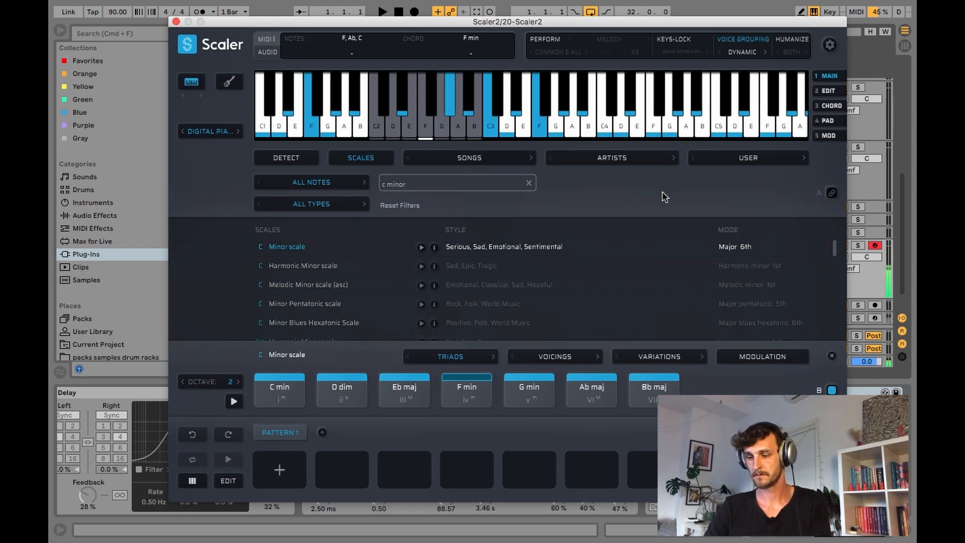
key(g)
key(h)
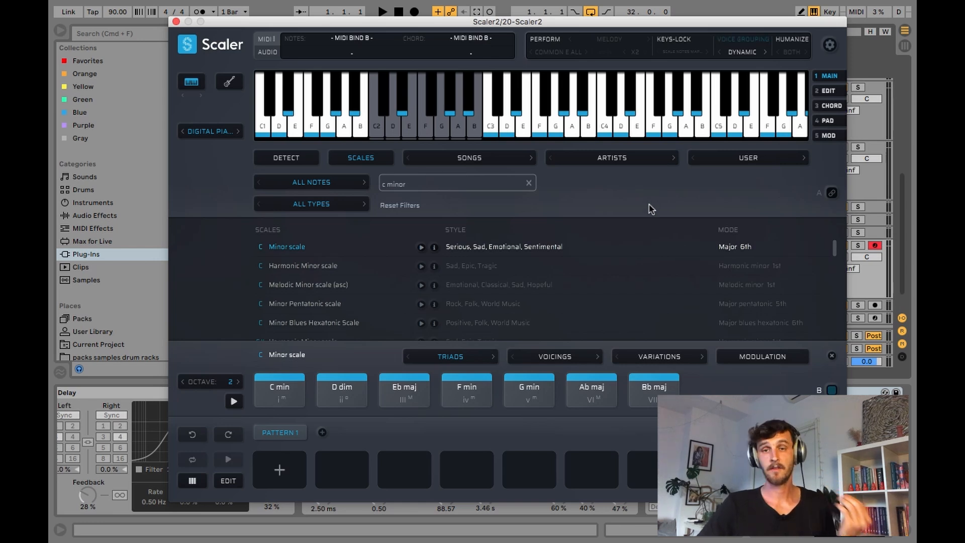
drag(430, 25, 421, 110)
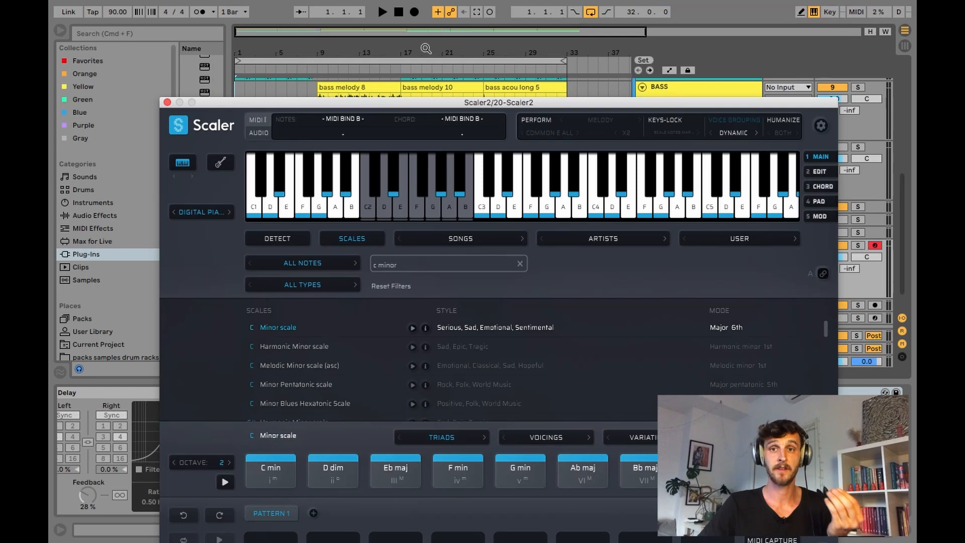
click(426, 48)
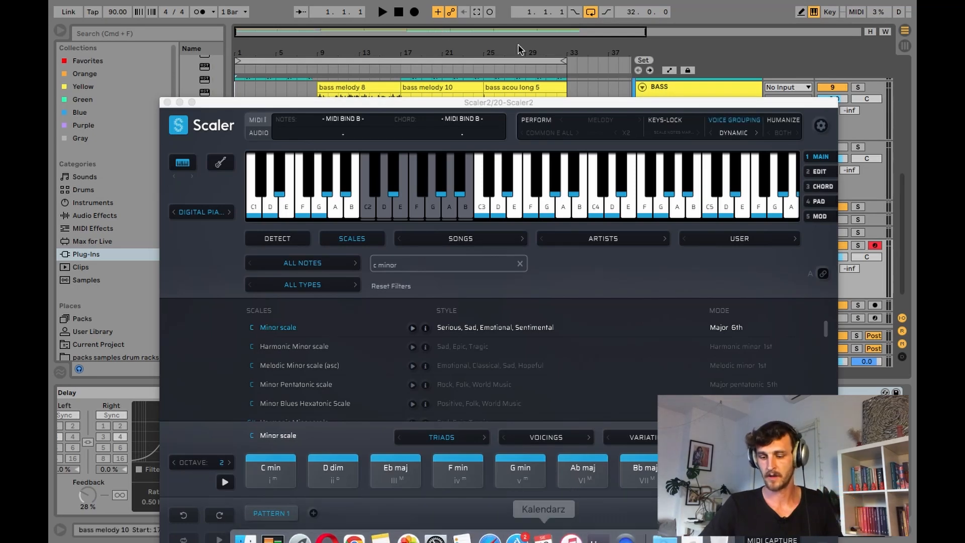
drag(510, 103, 507, 28)
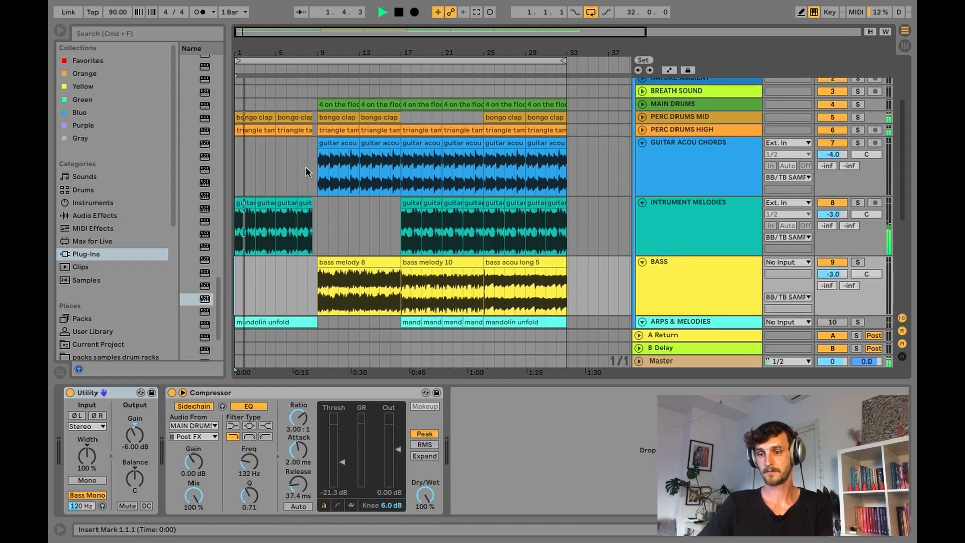
Step: Activate the Arps & Melodies track during playback and lower its volume to -3.4 dB
scroll(305, 186, down, 1)
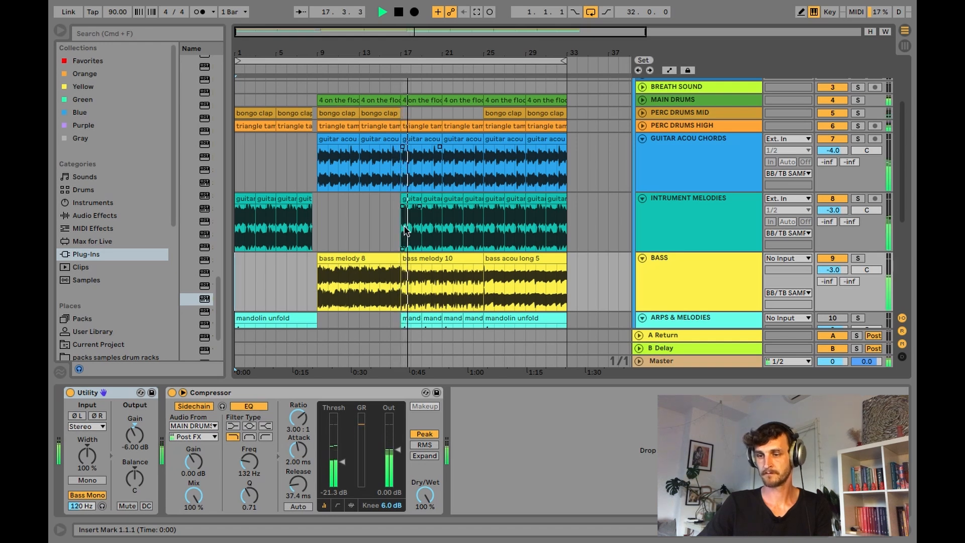
scroll(404, 233, down, 3)
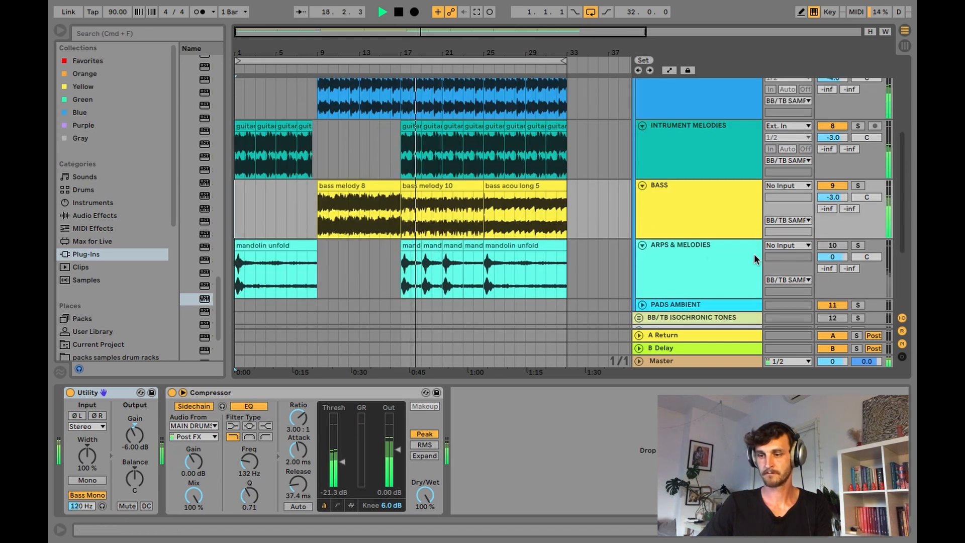
click(833, 244)
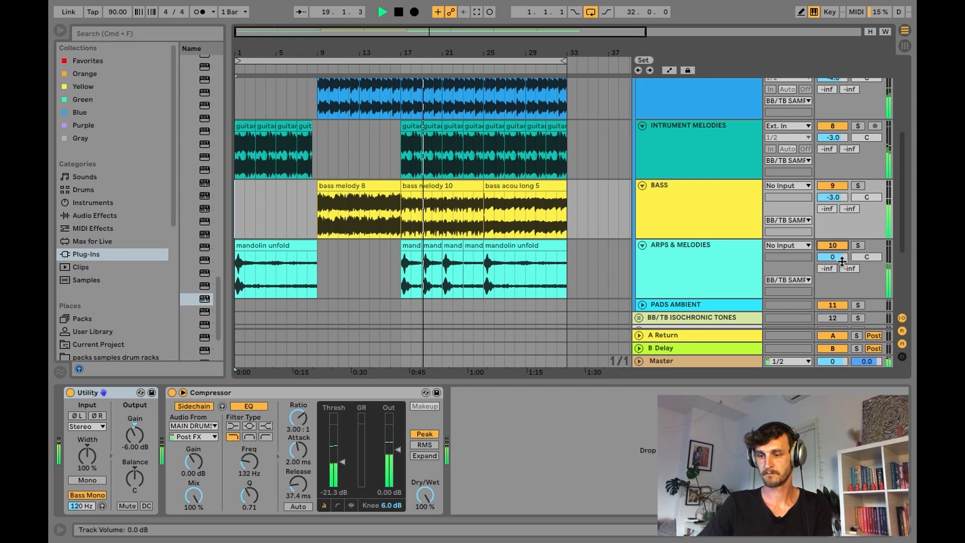
drag(837, 257, 837, 263)
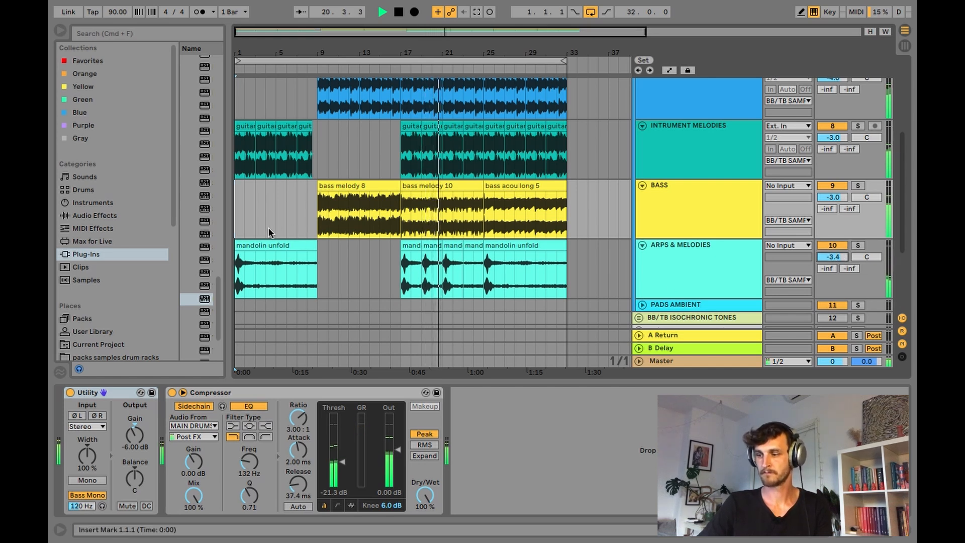
Step: Stop playback and place the insert marker at bar 9 on the GUITAR ACOU CHORDS track
scroll(263, 227, up, 5)
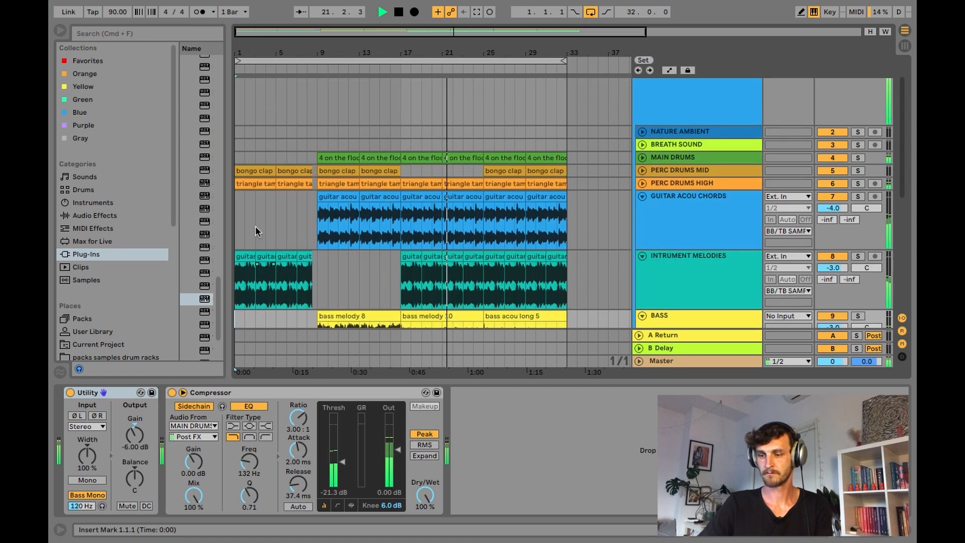
key(space)
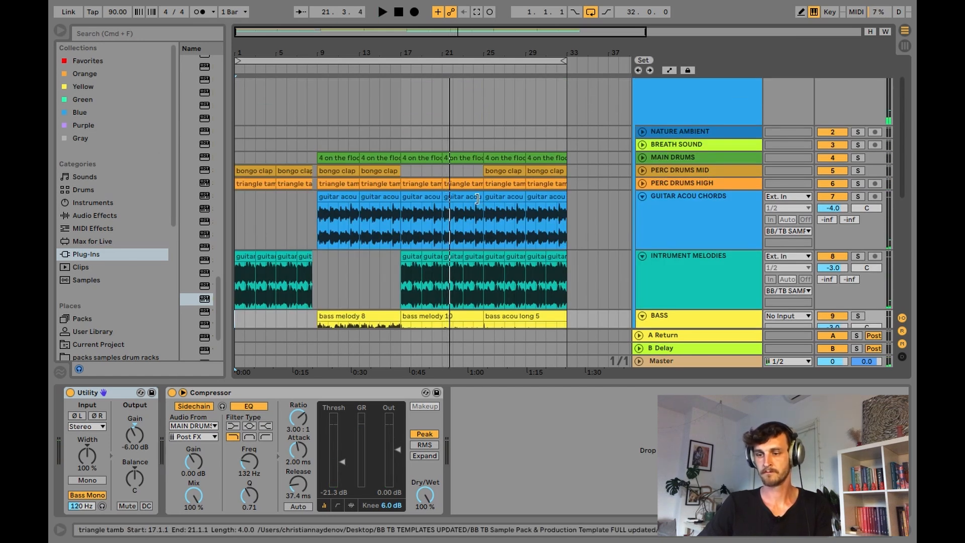
scroll(324, 230, down, 3)
click(319, 237)
scroll(323, 234, down, 2)
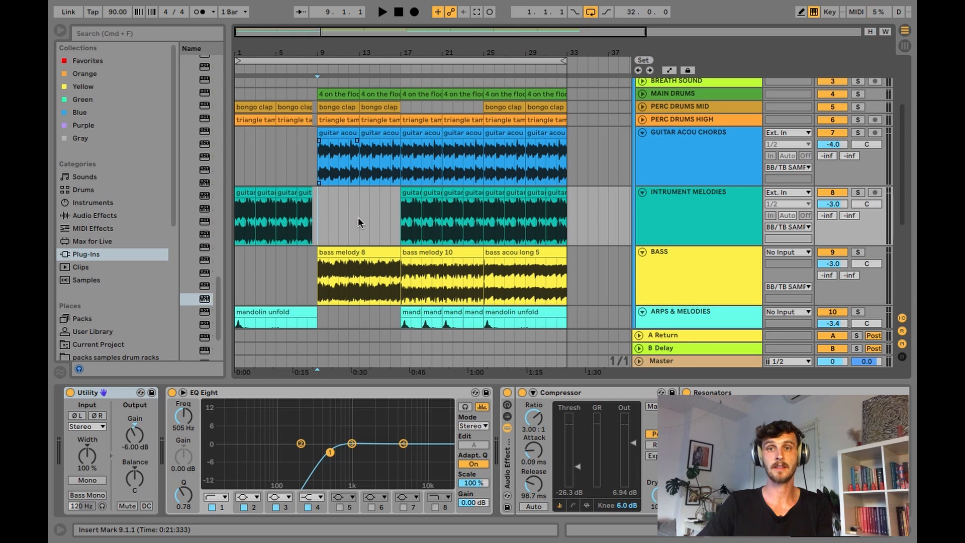
Step: Bring up the Scaler 2 plug-in from its track and turn on Perform mode
scroll(333, 206, down, 2)
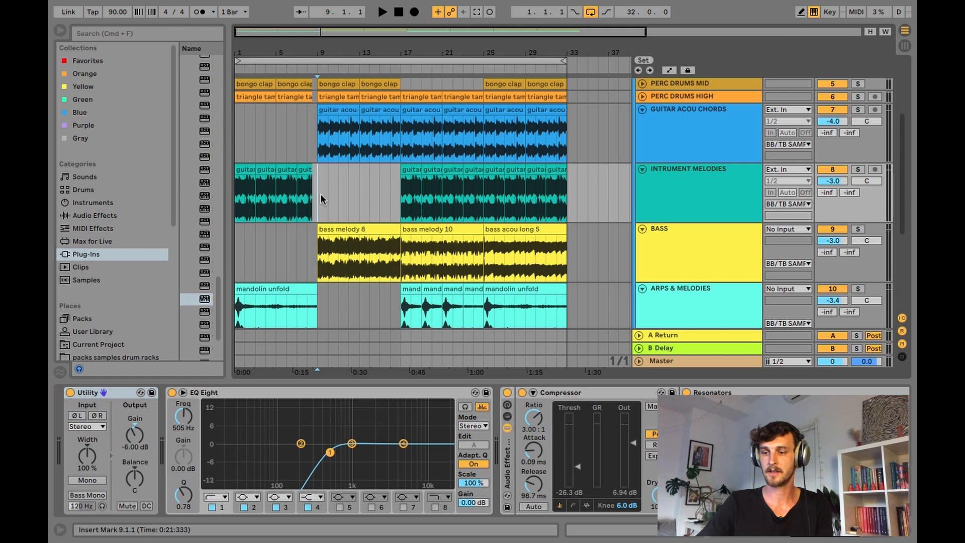
scroll(653, 199, down, 5)
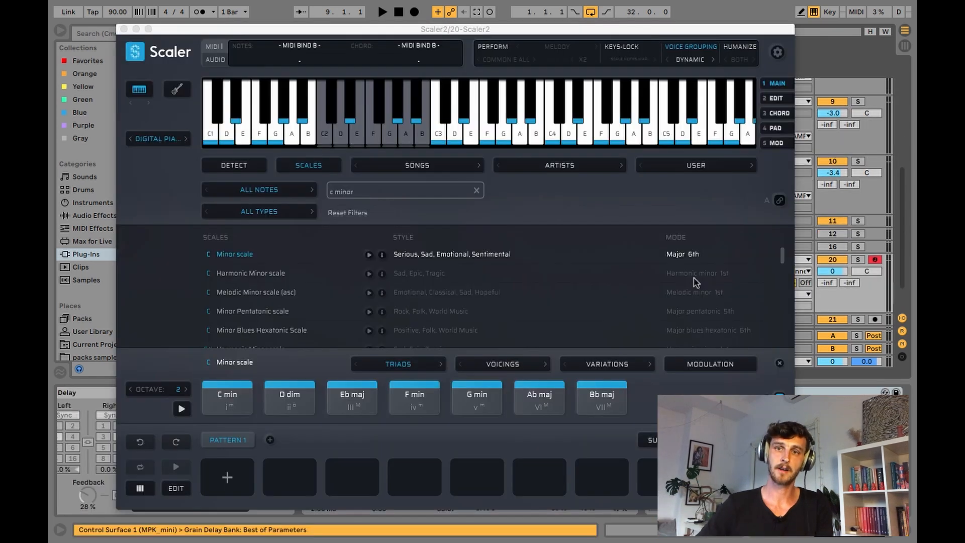
click(692, 278)
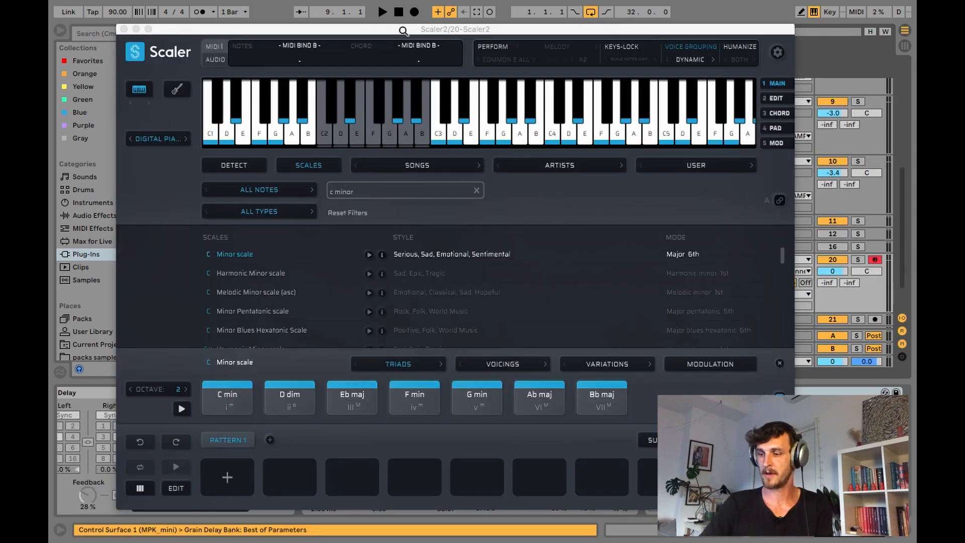
drag(383, 30, 381, 209)
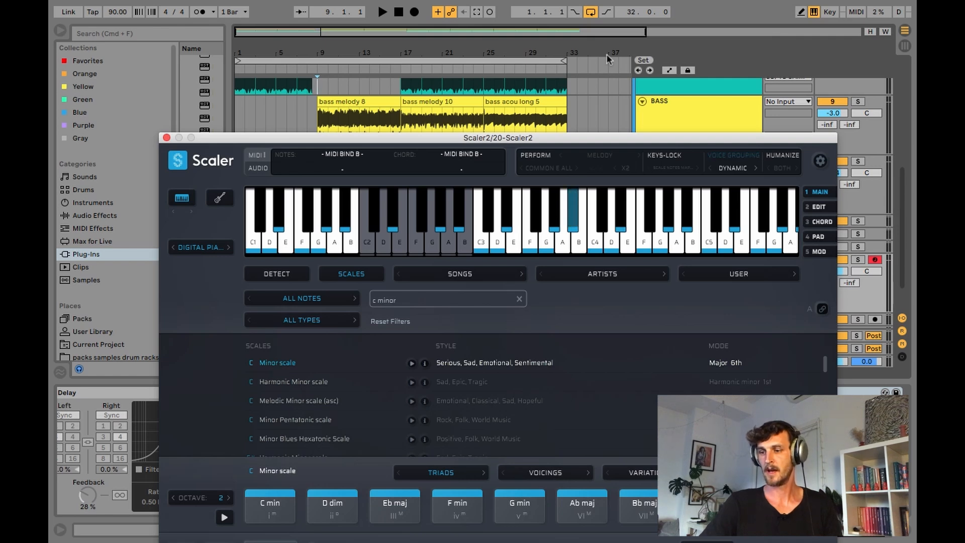
drag(451, 144, 447, 85)
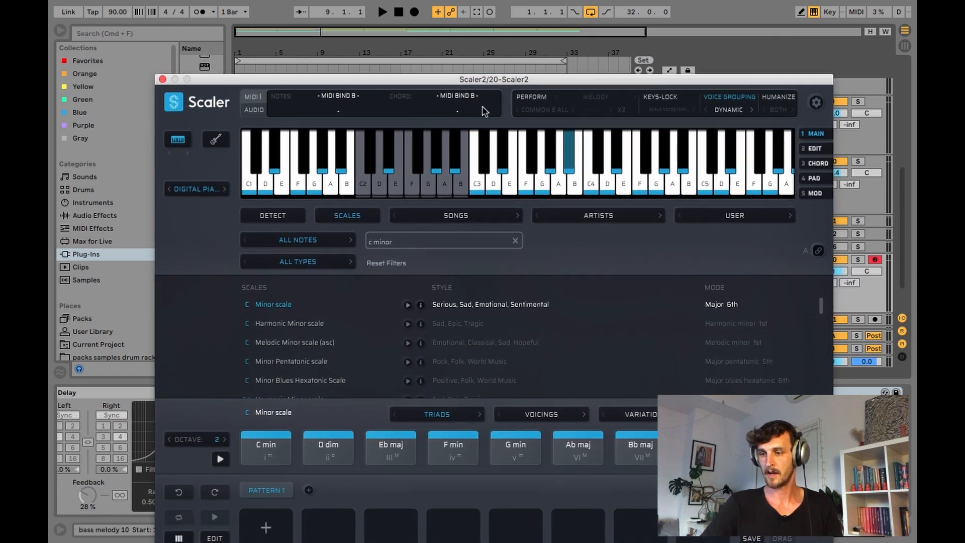
click(529, 101)
drag(581, 81, 575, 72)
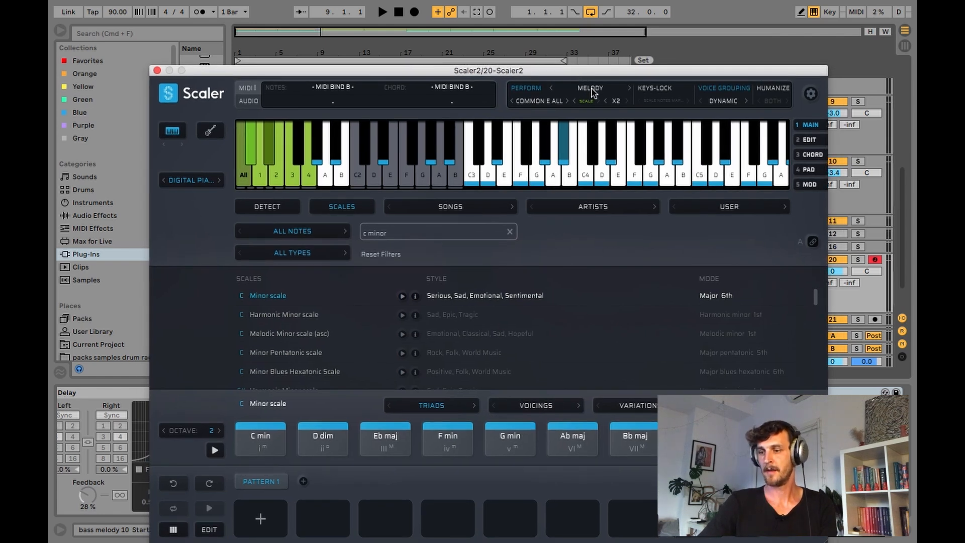
Step: Look through the articulation and expression types available for Perform mode and choose Melody
click(592, 88)
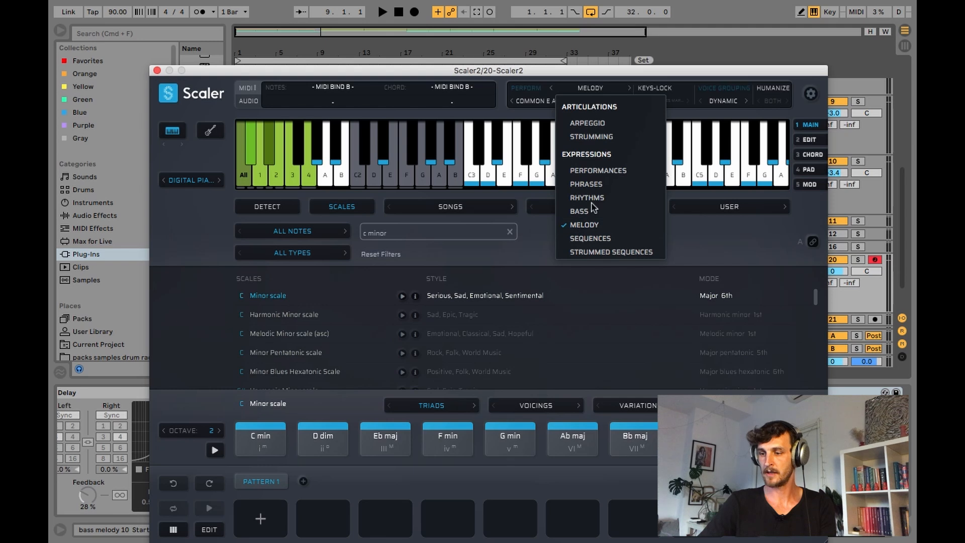
click(593, 228)
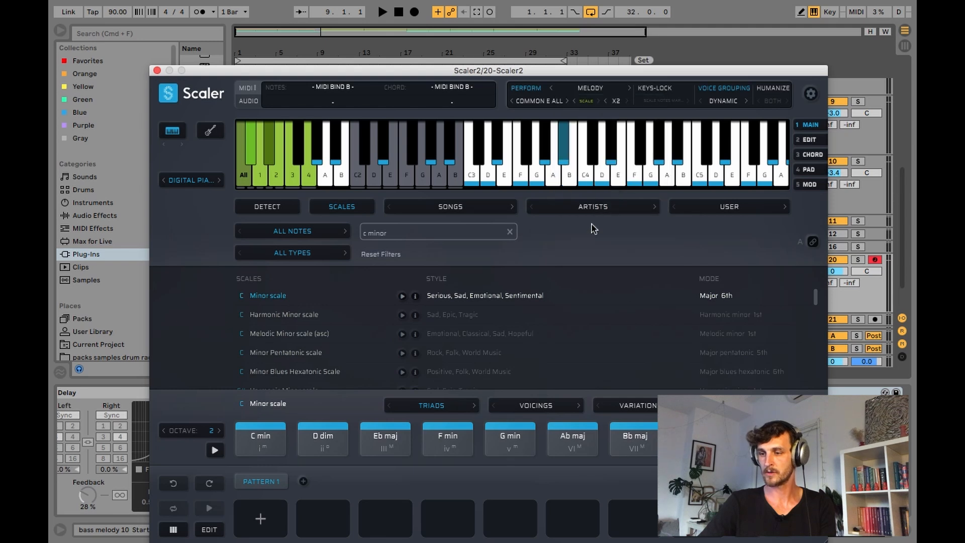
click(591, 89)
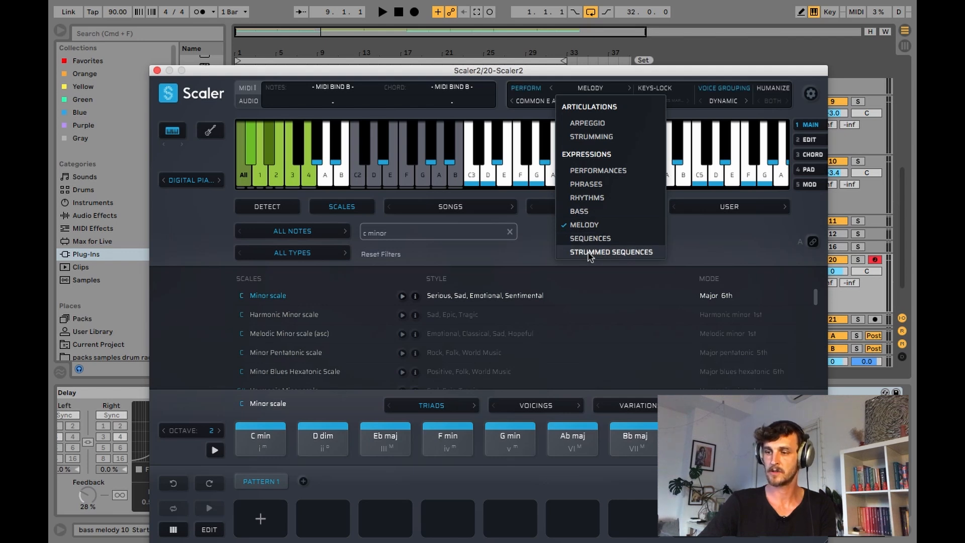
click(571, 69)
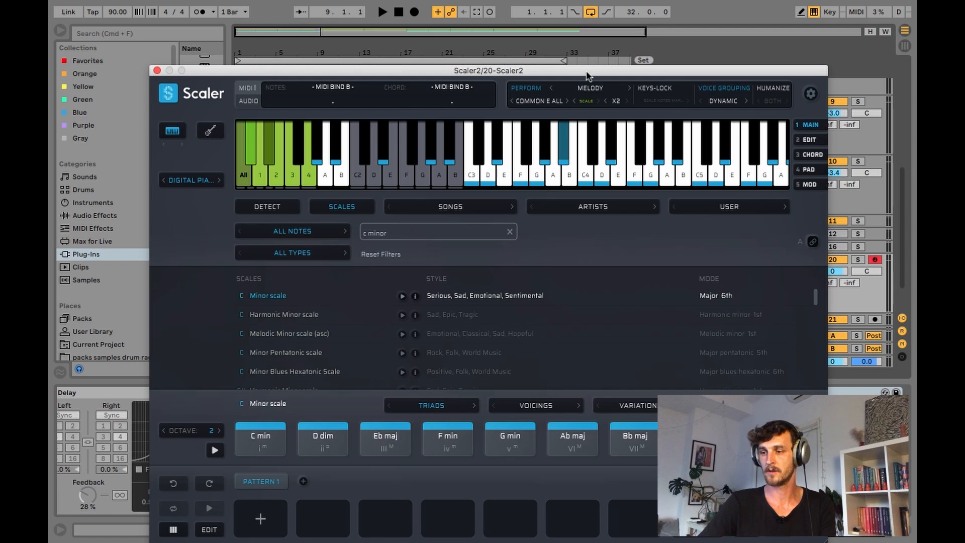
drag(587, 76, 585, 56)
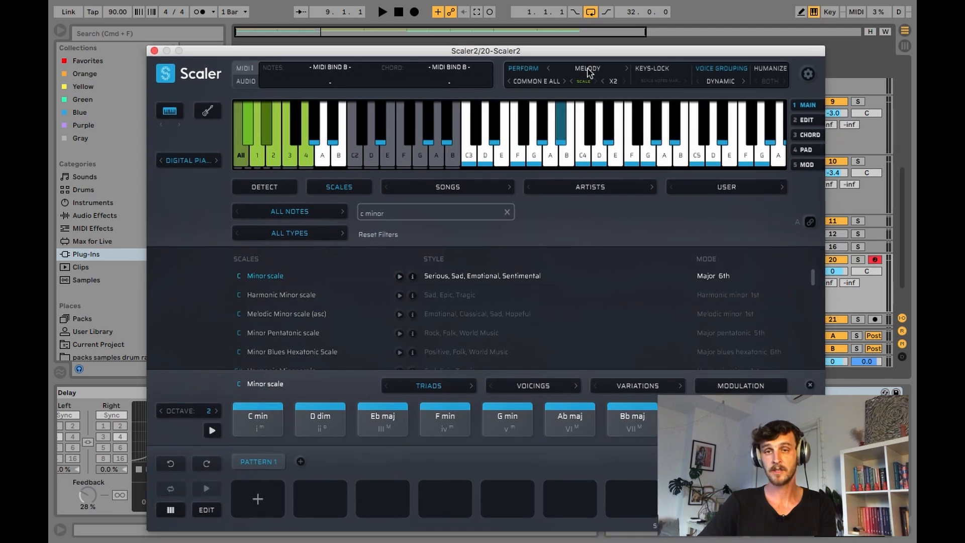
click(589, 73)
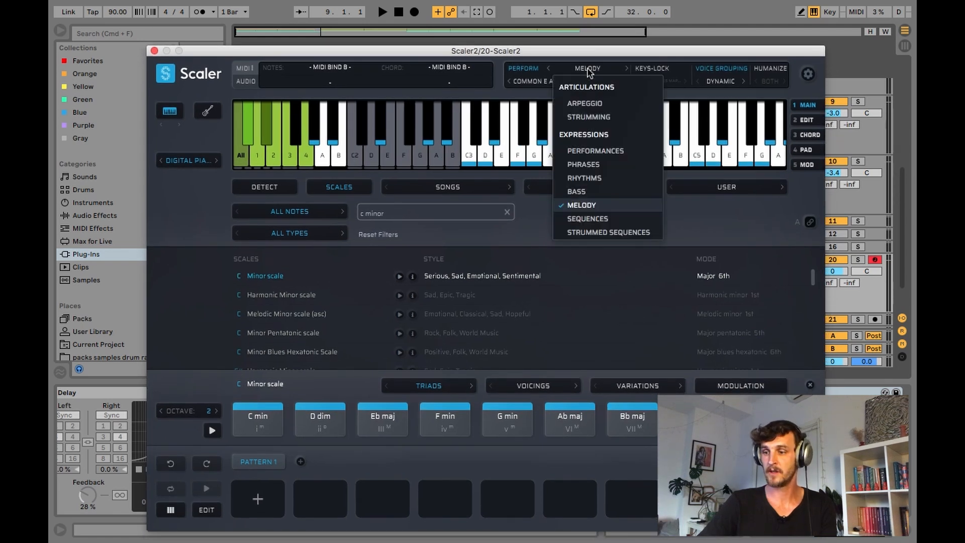
click(593, 208)
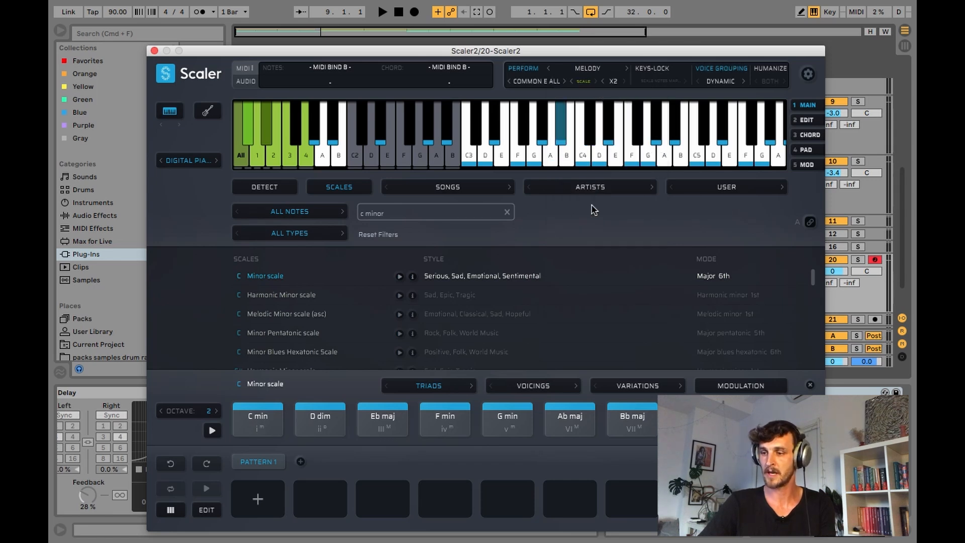
Step: Select the Common E All melody pattern for Perform mode at X2 speed
click(543, 83)
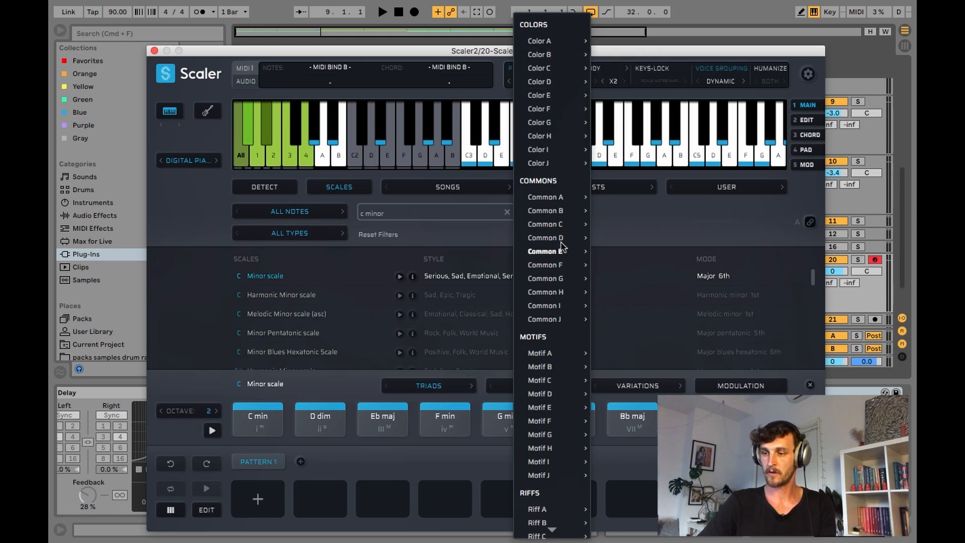
mouse_move(558, 257)
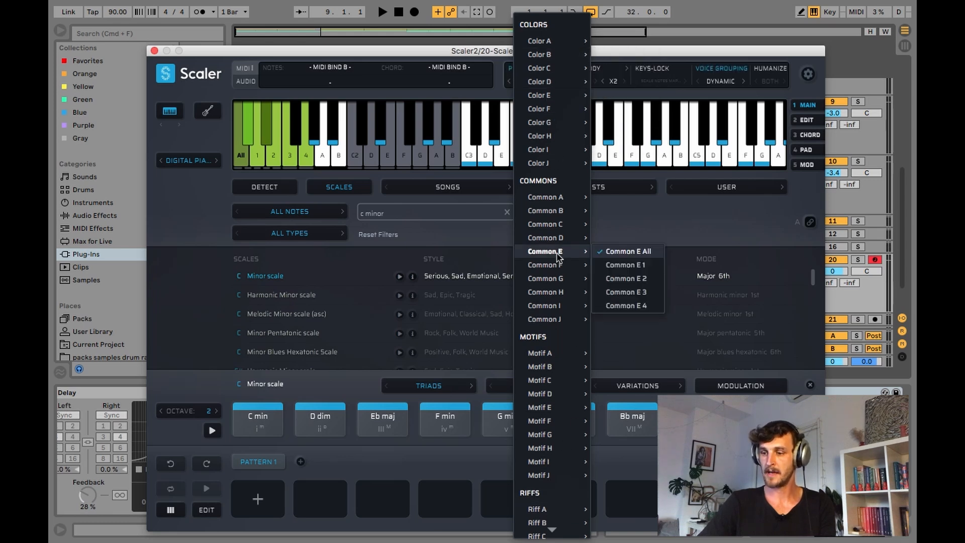
click(628, 252)
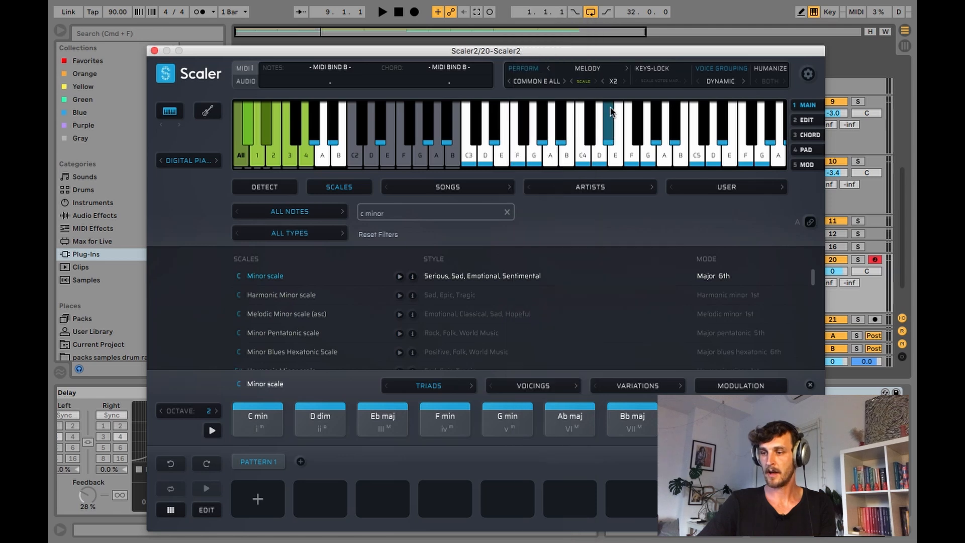
click(602, 81)
click(625, 82)
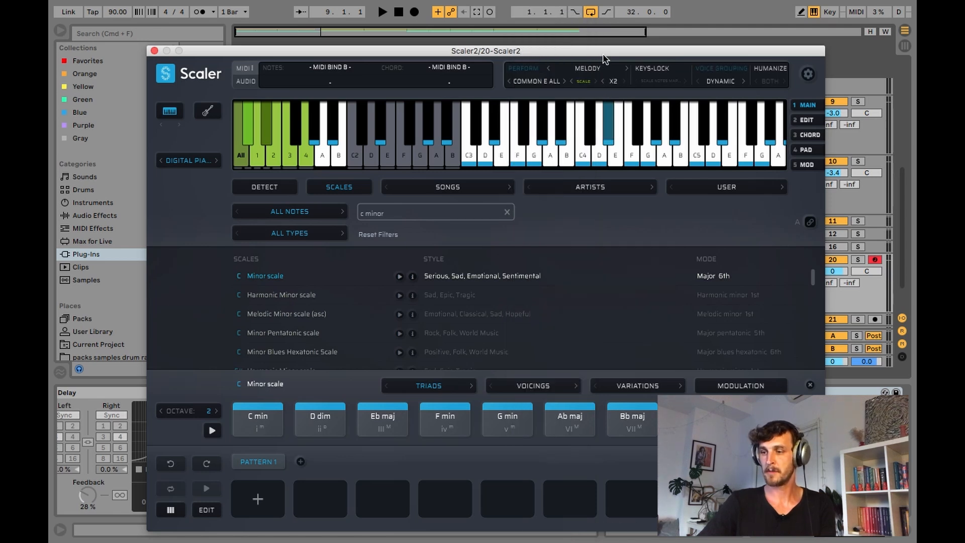
Step: Reposition the Scaler window and look through the list of its internal instrument sounds
drag(596, 49, 605, 20)
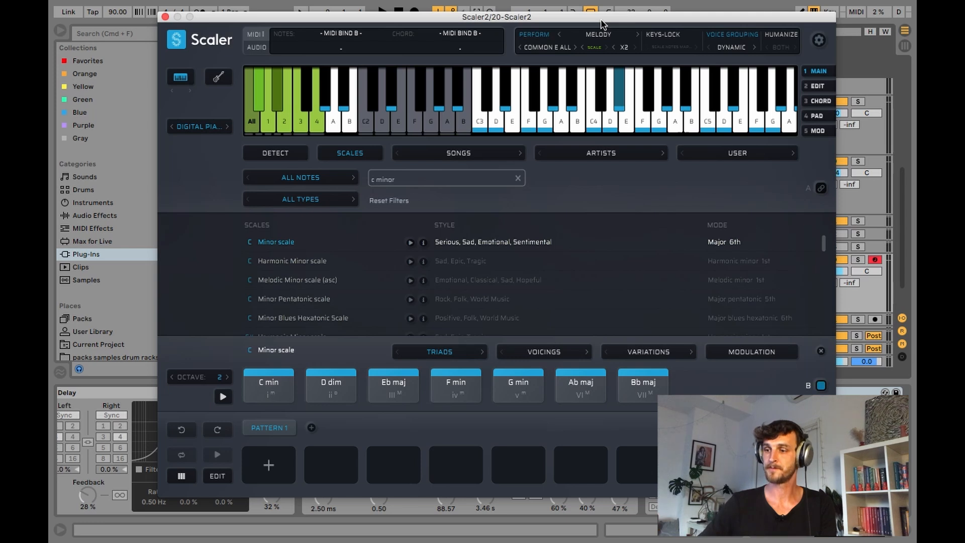
drag(601, 20, 599, 68)
drag(411, 68, 403, 33)
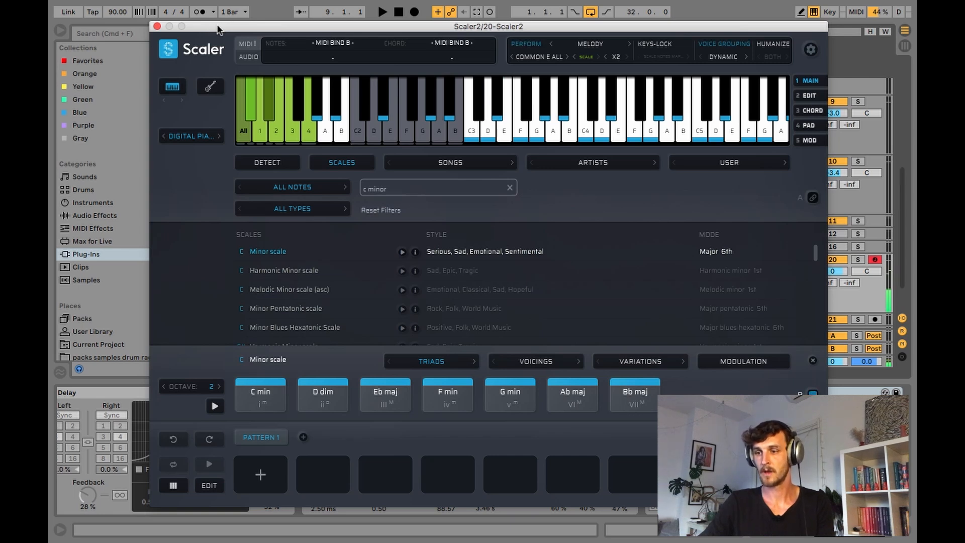
mouse_move(218, 28)
mouse_down()
mouse_move(215, 64)
mouse_move(216, 41)
mouse_up()
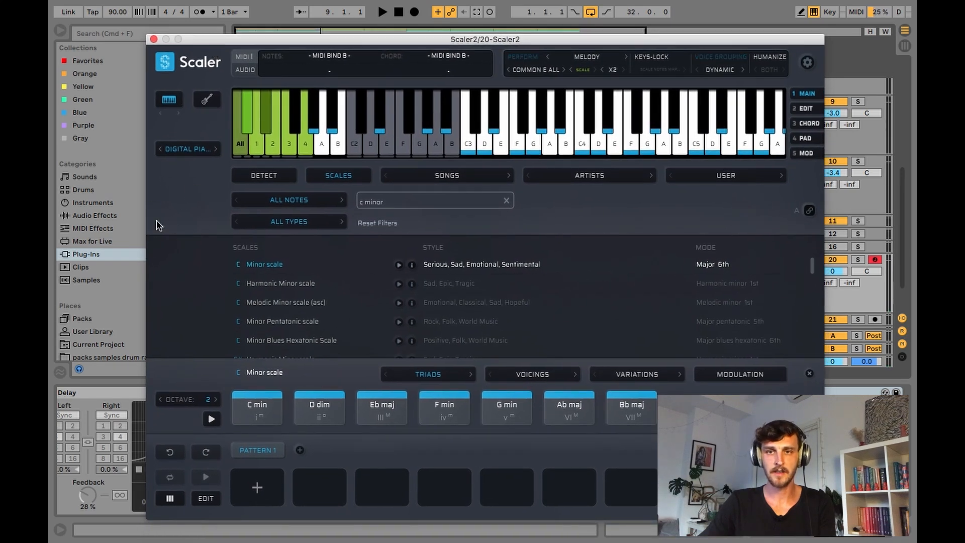
click(189, 151)
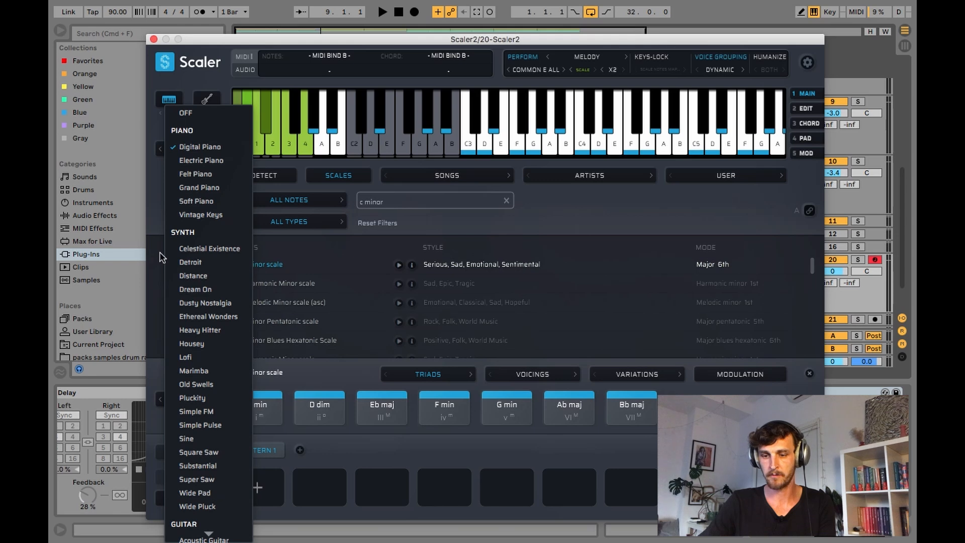
click(157, 212)
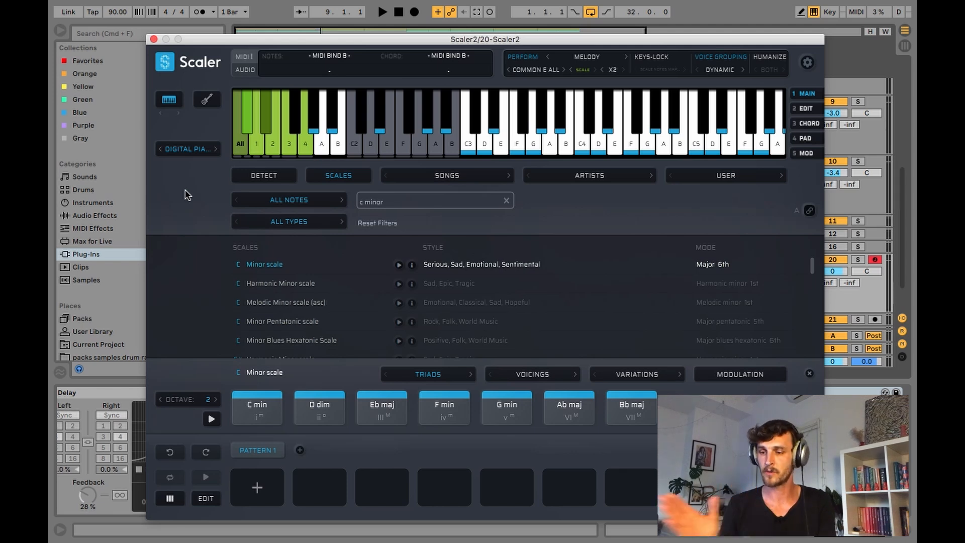
Step: Move Scaler clear of the arrangement and set the loop to 8 bars, from bar 9 to bar 17
drag(309, 39, 291, 291)
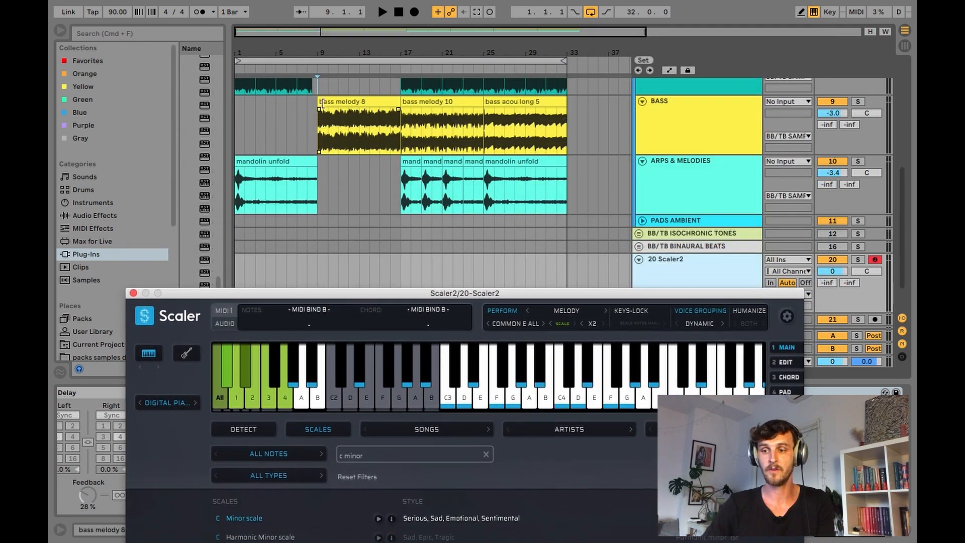
click(320, 137)
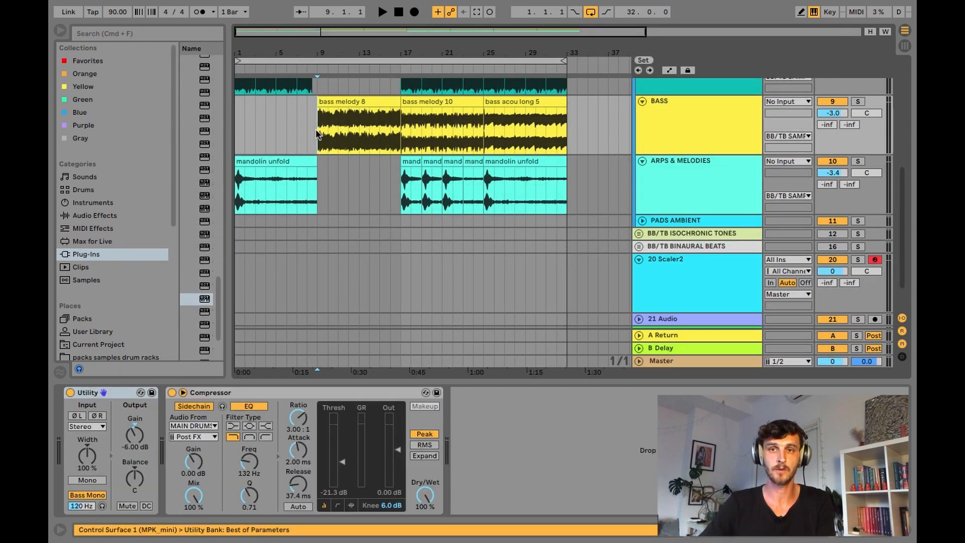
scroll(319, 143, up, 2)
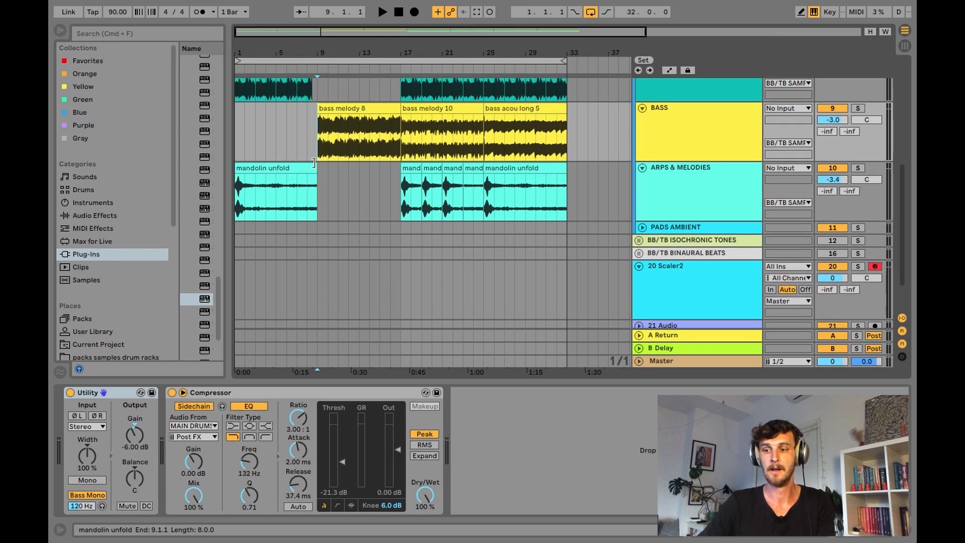
scroll(322, 186, up, 5)
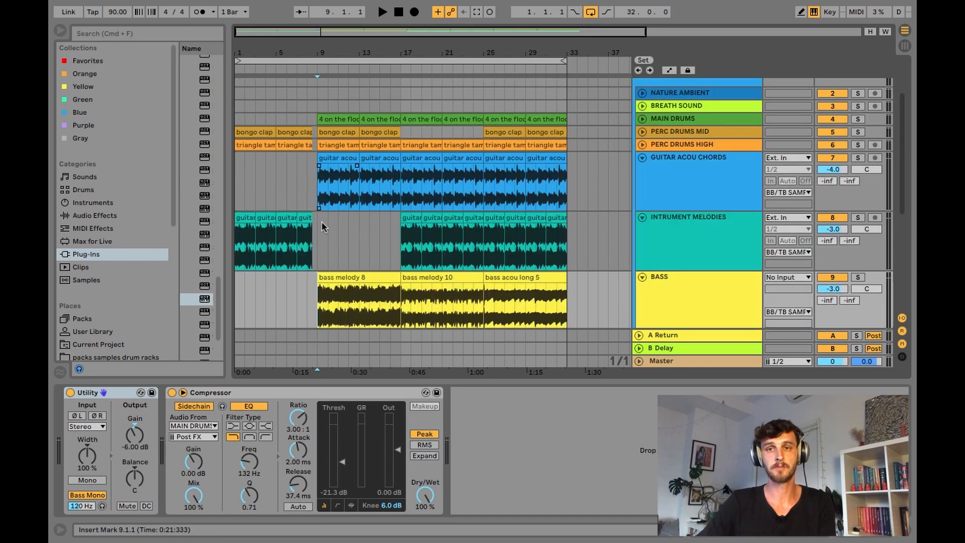
click(318, 189)
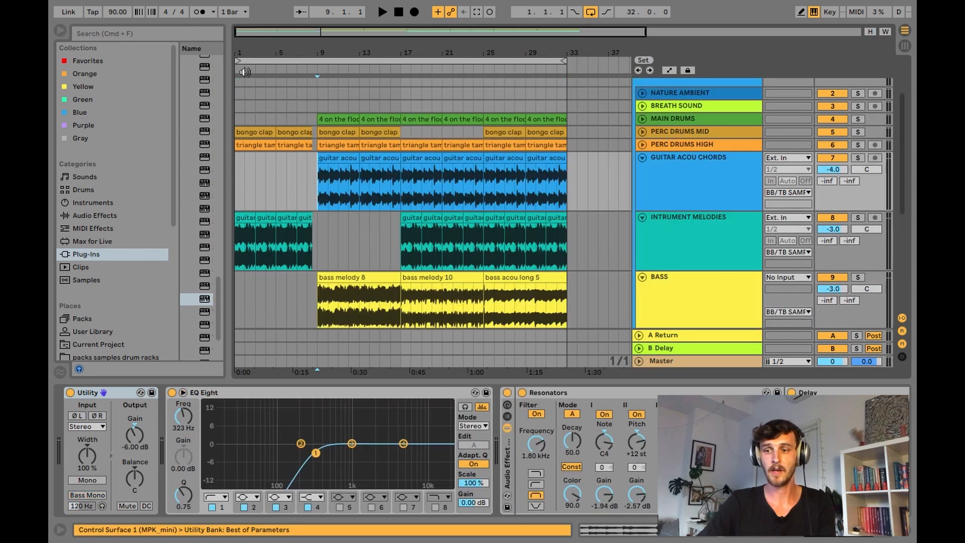
drag(238, 60, 318, 62)
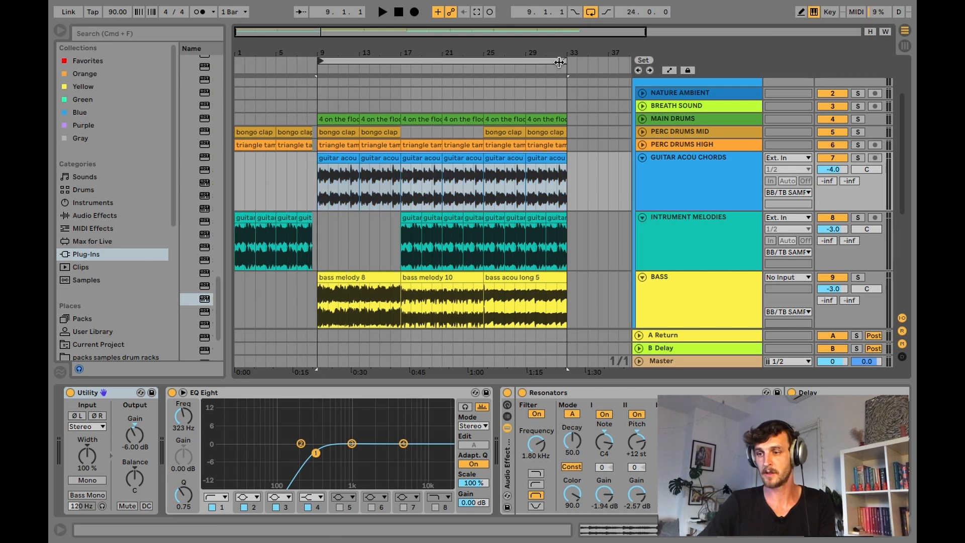
drag(473, 70, 401, 70)
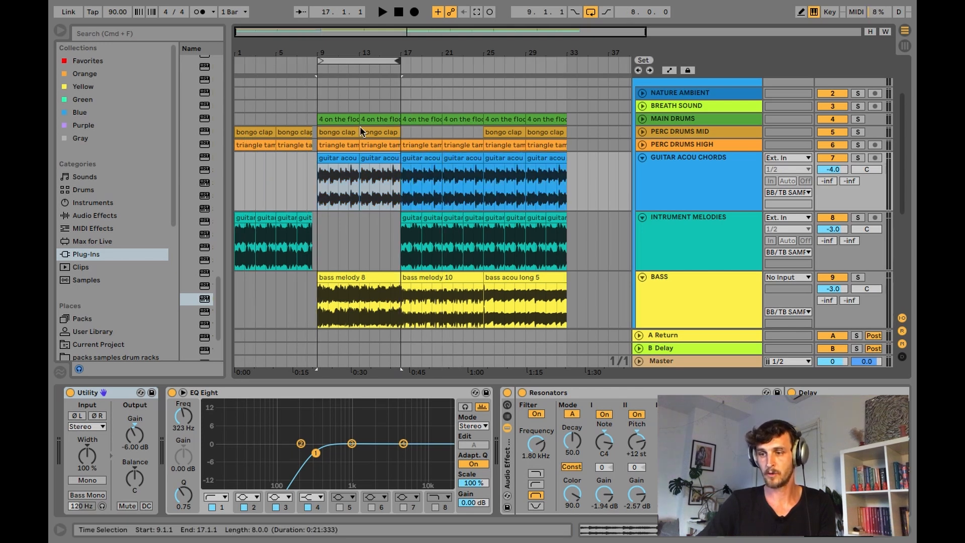
Step: Play the bar 9 loop with Scaler's Melody performance, stop, and put the insert marker back at bar 9 on the Scaler2 track
scroll(348, 179, down, 5)
click(322, 118)
key(space)
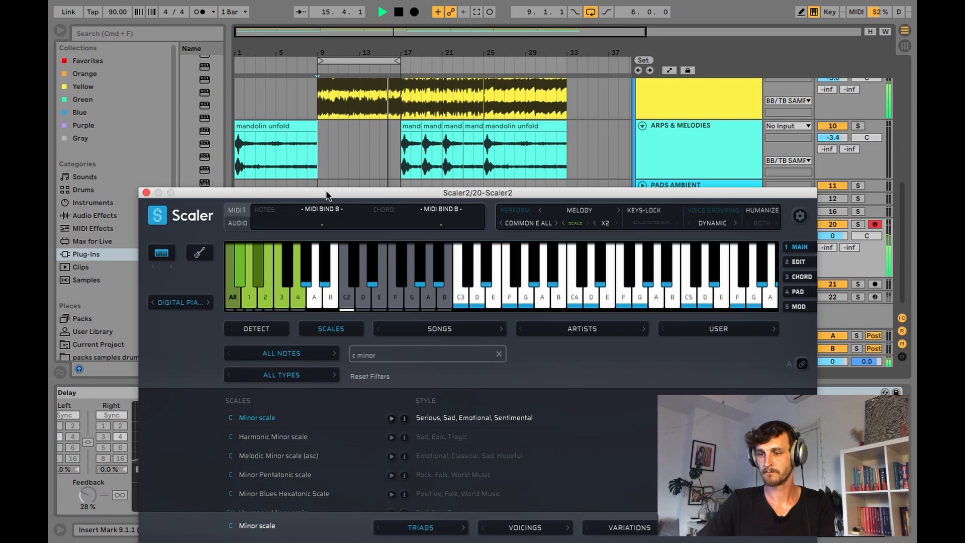
drag(326, 192, 391, 162)
key(space)
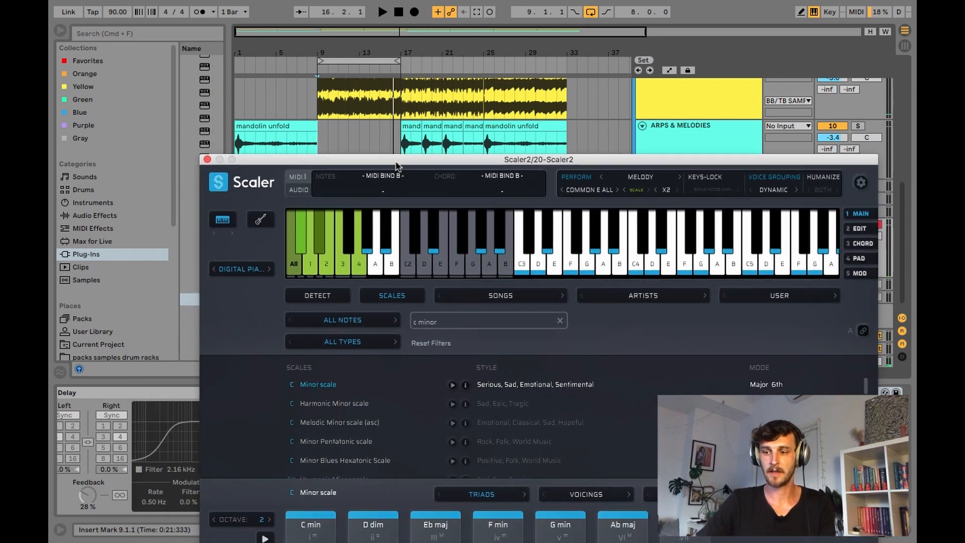
drag(400, 163, 572, 284)
click(318, 245)
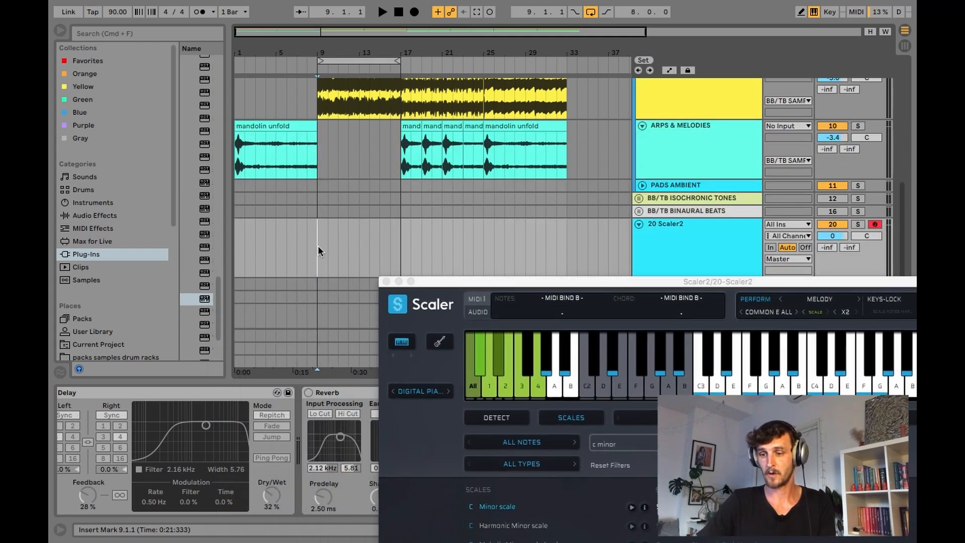
Step: Record a four-bar MIDI clip of held C2 notes on the Scaler2 track from bar 9, and open it for note editing
click(411, 12)
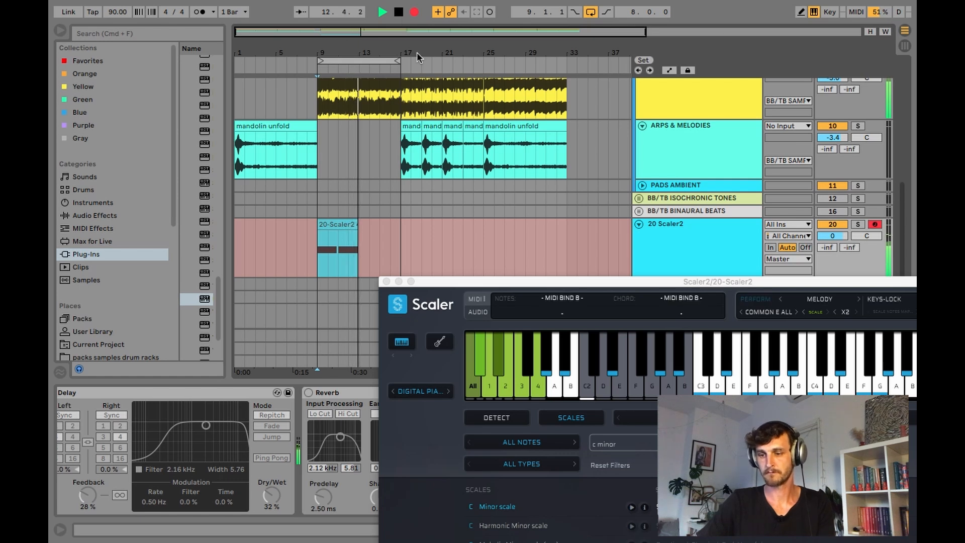
click(399, 12)
click(343, 225)
double_click(344, 224)
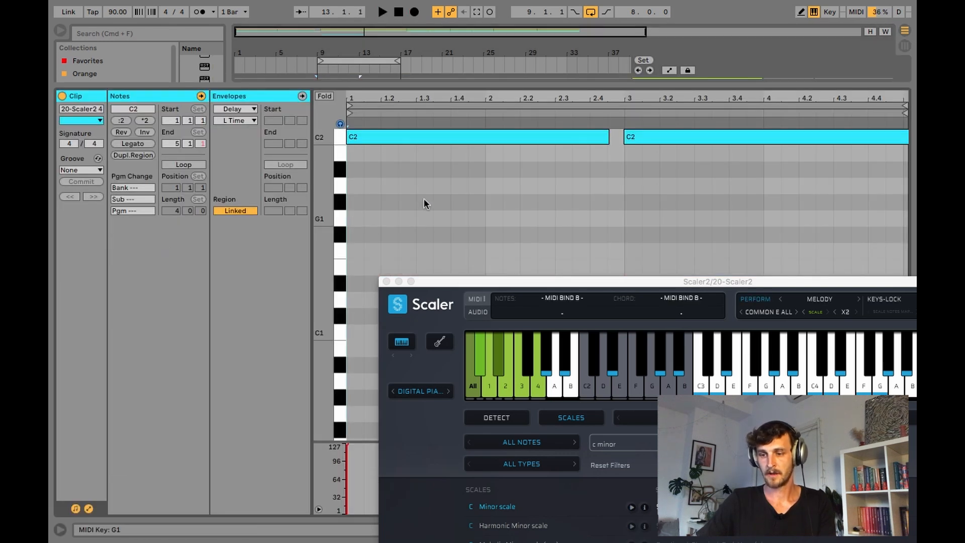
Step: Lengthen the first C2 note almost to the start of the second, and trim the second note's end just before the clip end
drag(447, 284, 423, 334)
scroll(450, 223, up, 2)
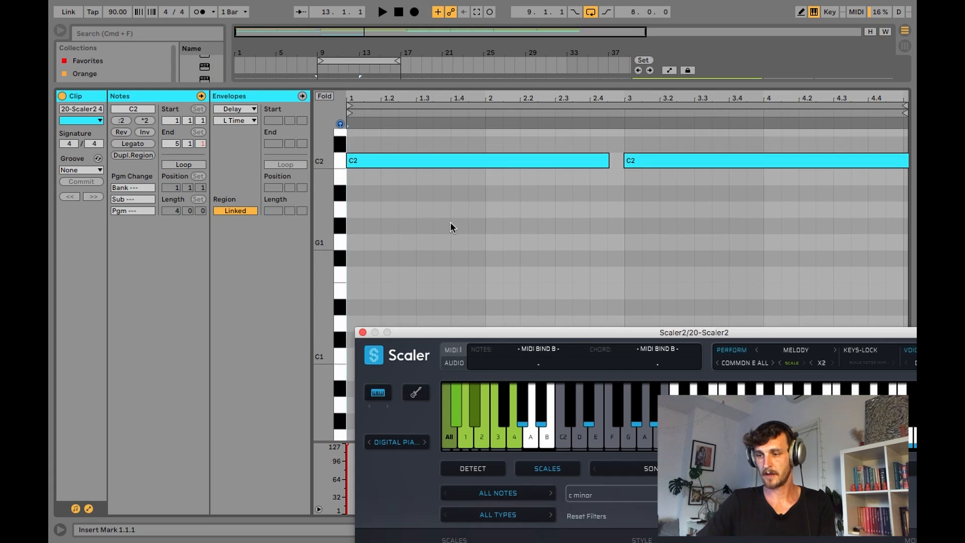
click(450, 225)
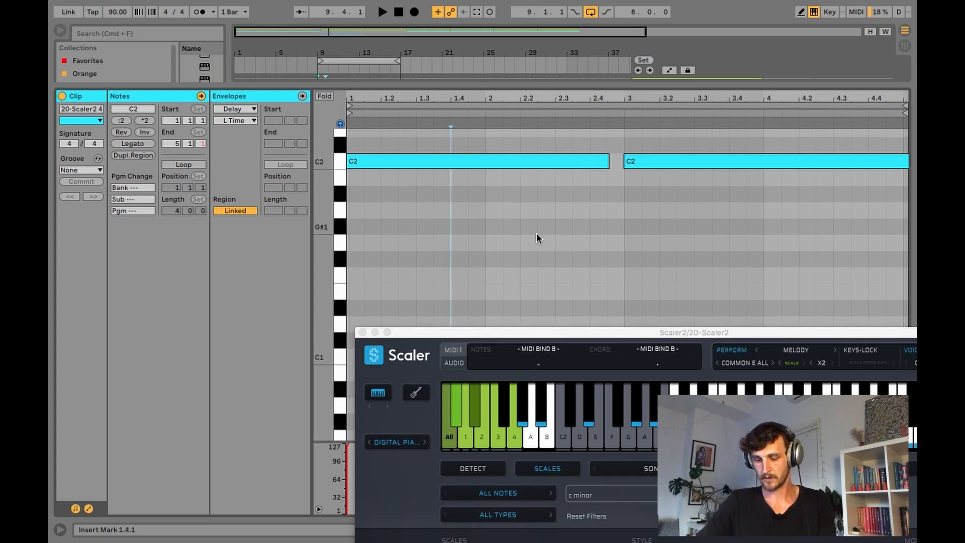
key(super+a)
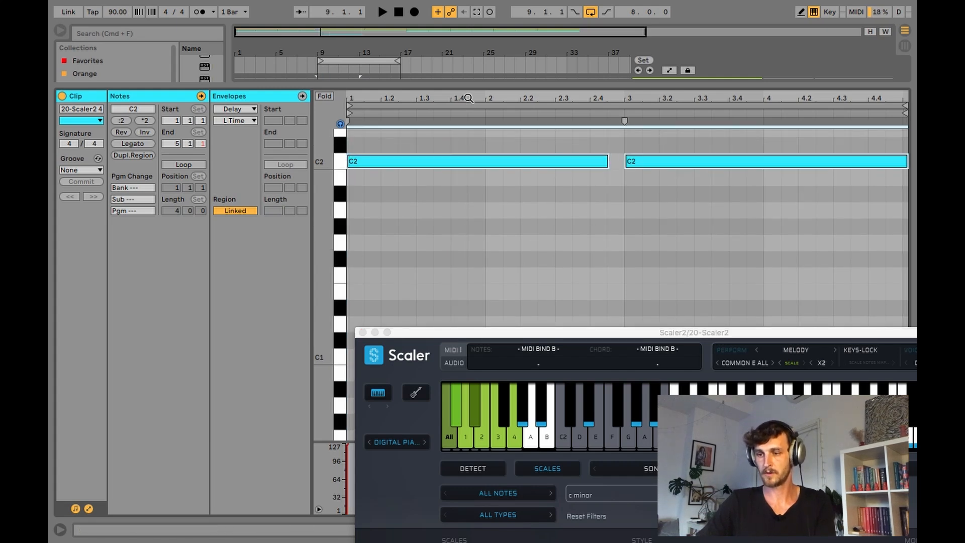
drag(468, 99, 467, 96)
drag(607, 161, 620, 165)
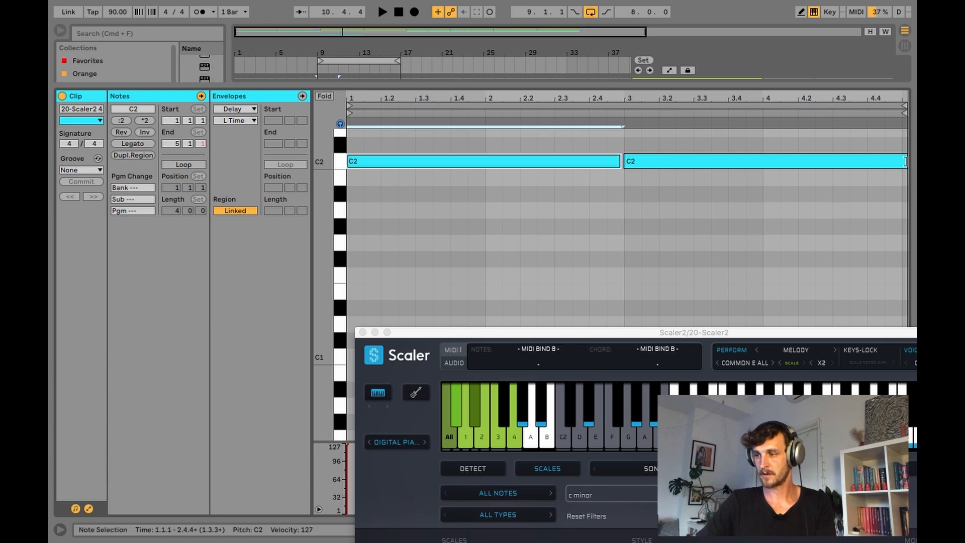
drag(905, 162, 901, 162)
click(696, 217)
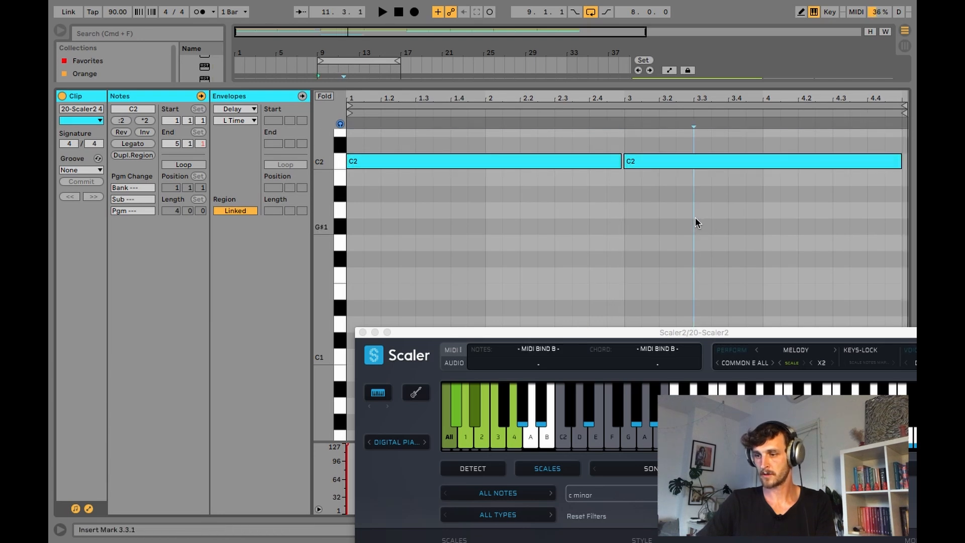
key(super+a)
Step: Return to the track's arrangement lane and duplicate the recorded Scaler2 clip so it fills bars 13 to 17
drag(838, 332, 610, 125)
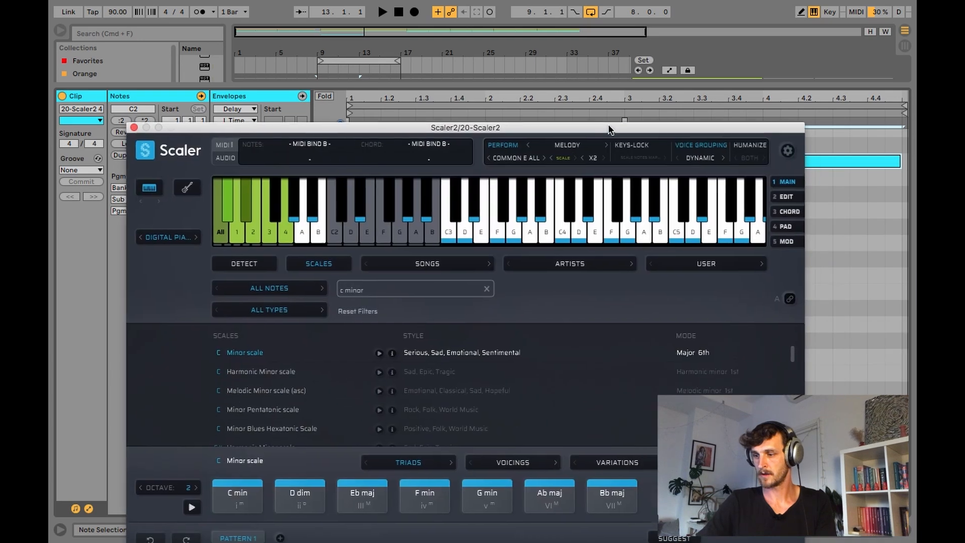
drag(528, 86, 527, 213)
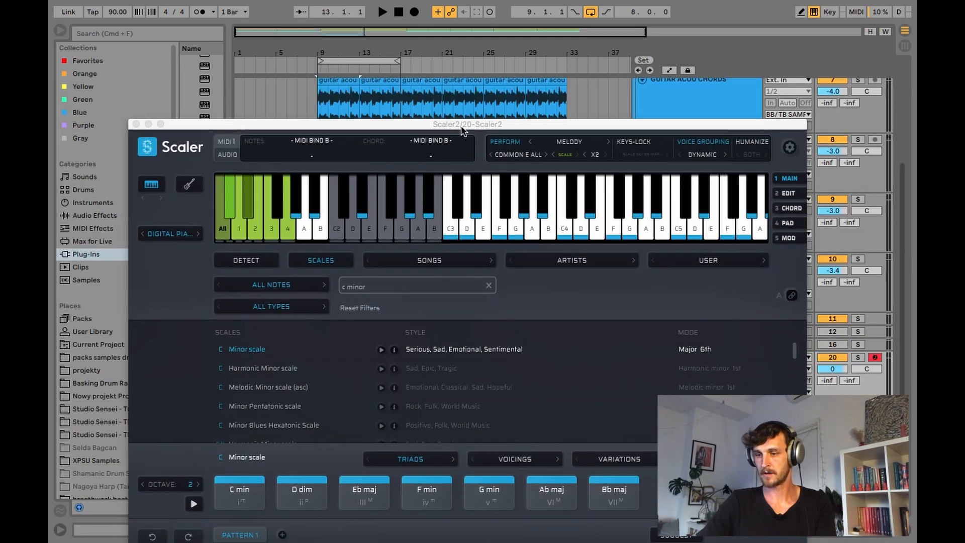
drag(464, 129, 515, 405)
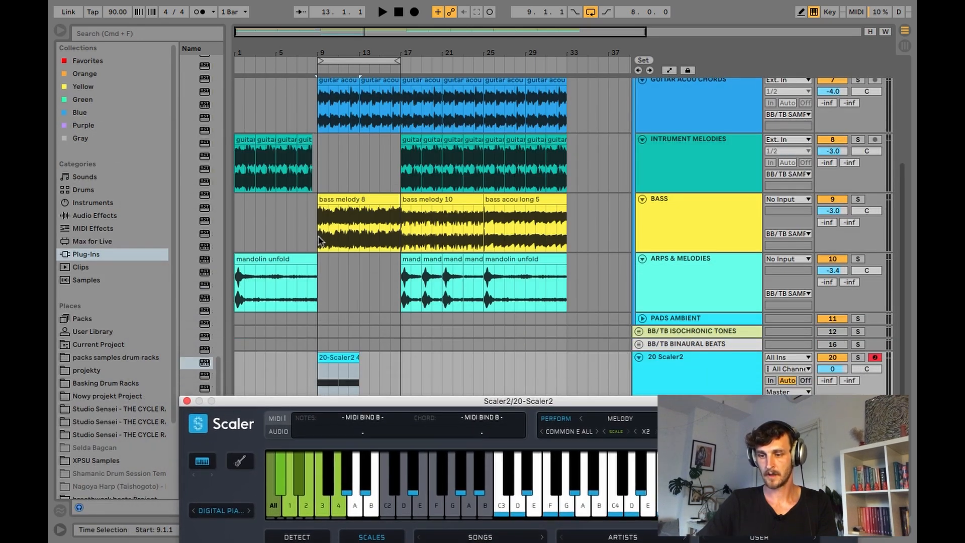
click(340, 358)
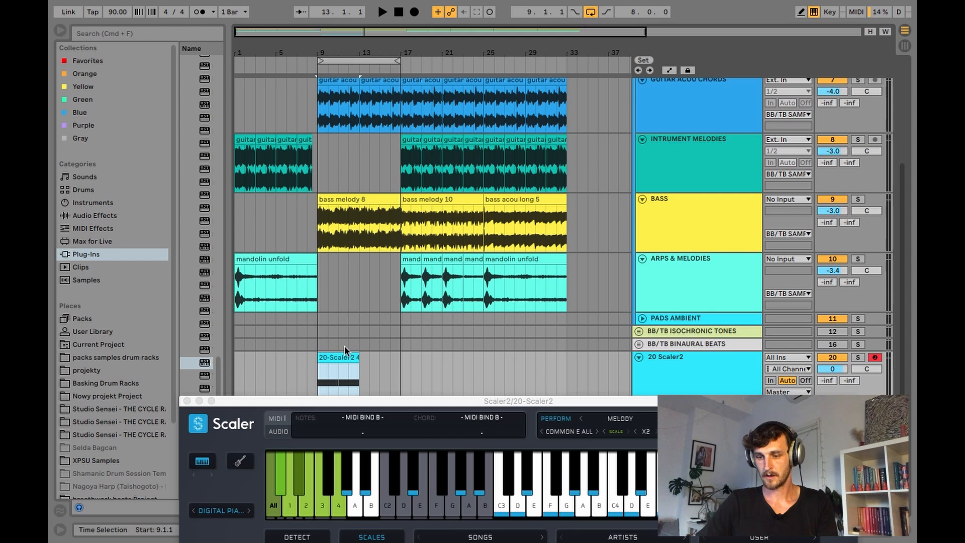
key(super+d)
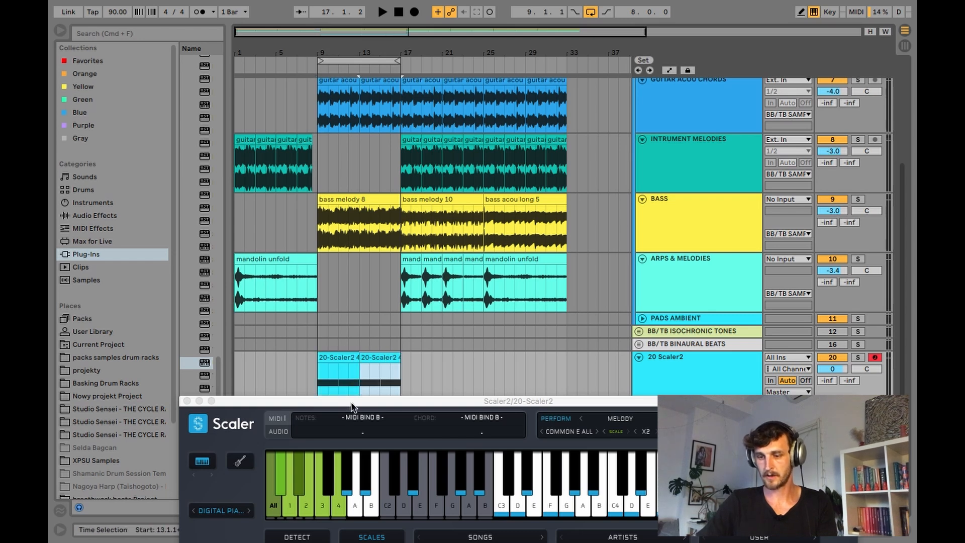
drag(352, 402, 675, 183)
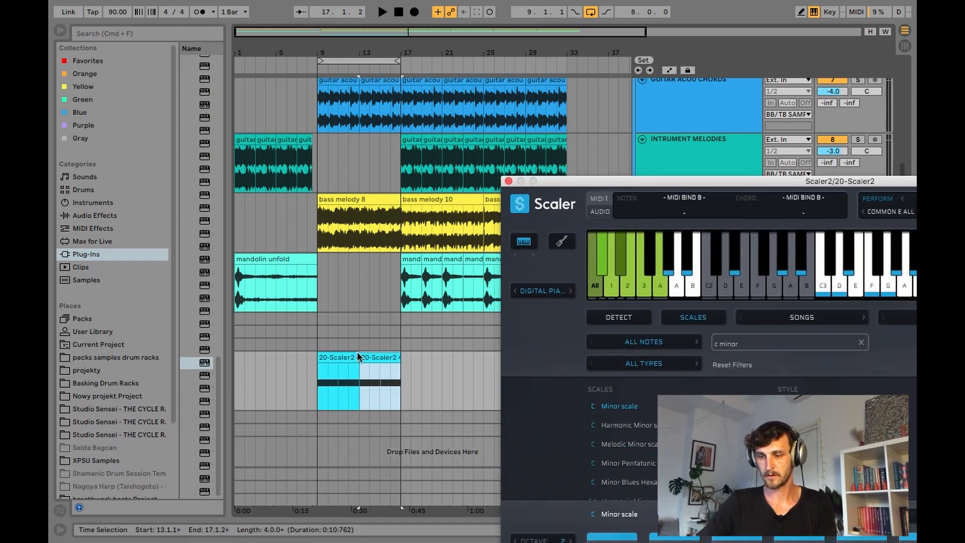
Step: Play the two Scaler2 clips from bar 9, stop, close the Scaler window and put the insert marker back at bar 9
click(318, 381)
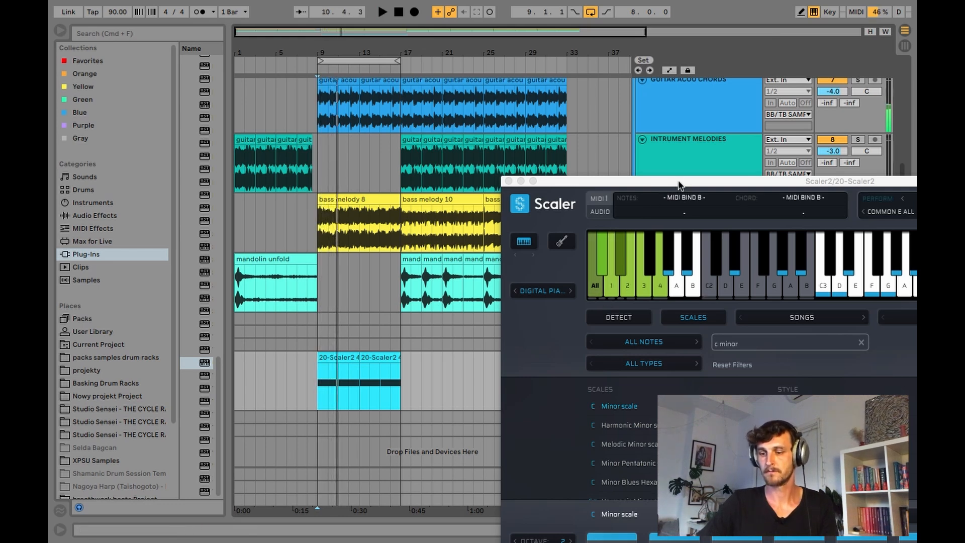
key(space)
drag(677, 186, 329, 50)
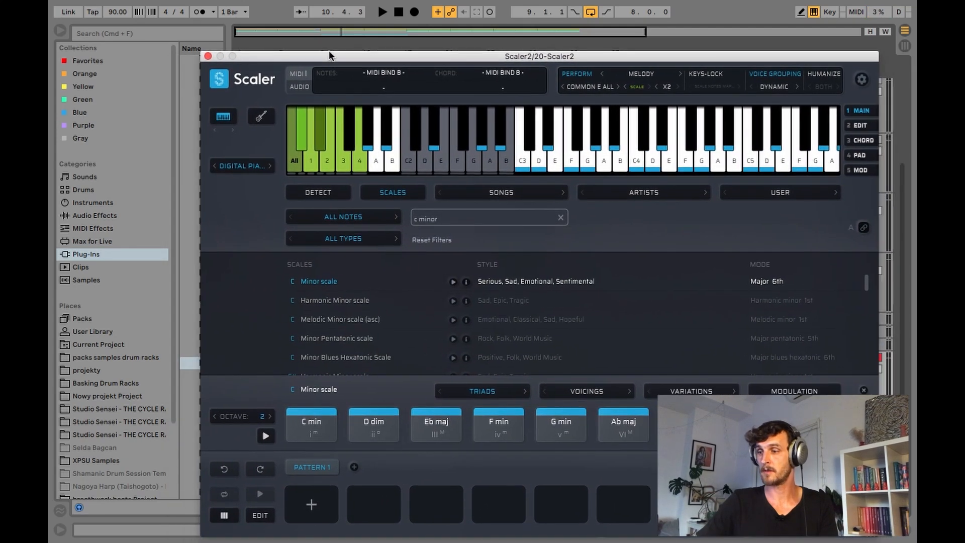
click(209, 55)
click(319, 382)
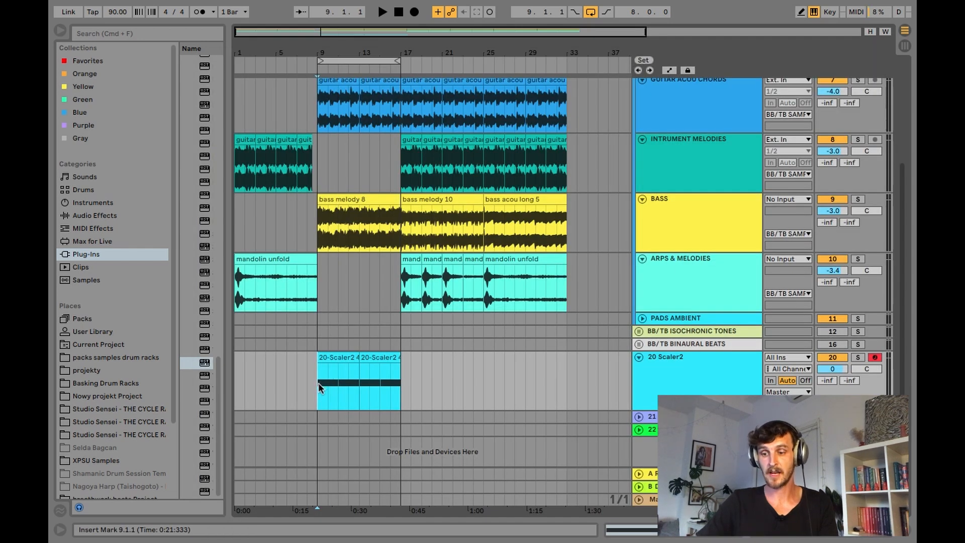
Step: Show the Scaler2 track's device chain and switch on its Delay and Reverb effects
click(706, 382)
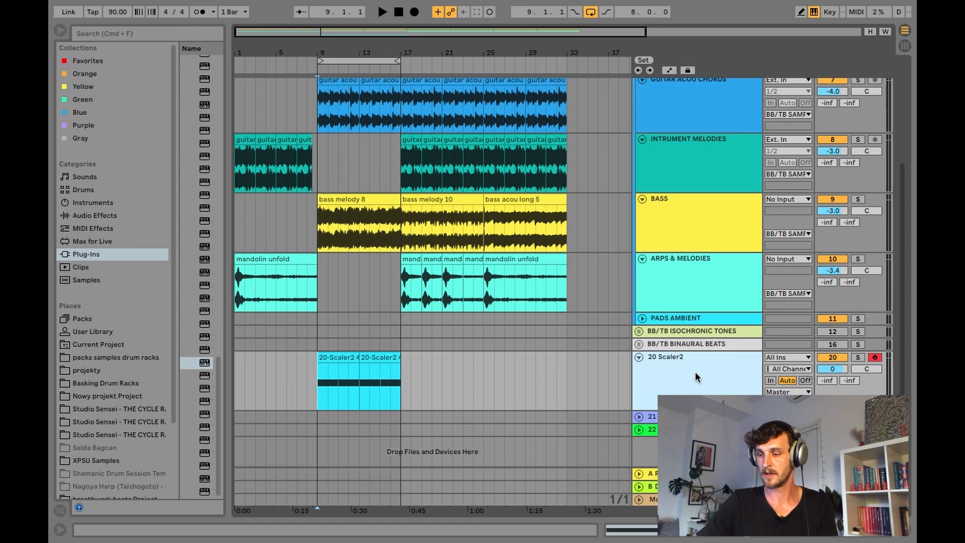
double_click(696, 374)
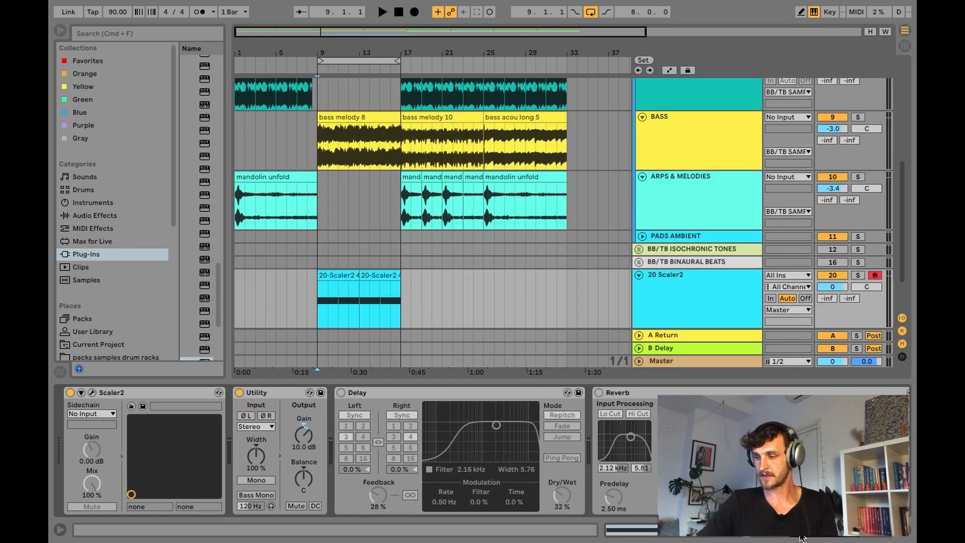
click(341, 393)
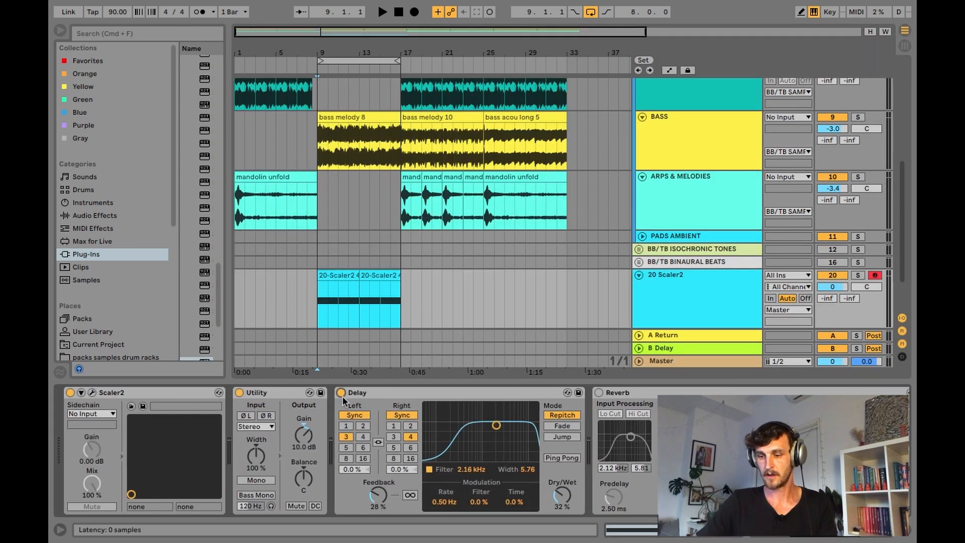
click(598, 393)
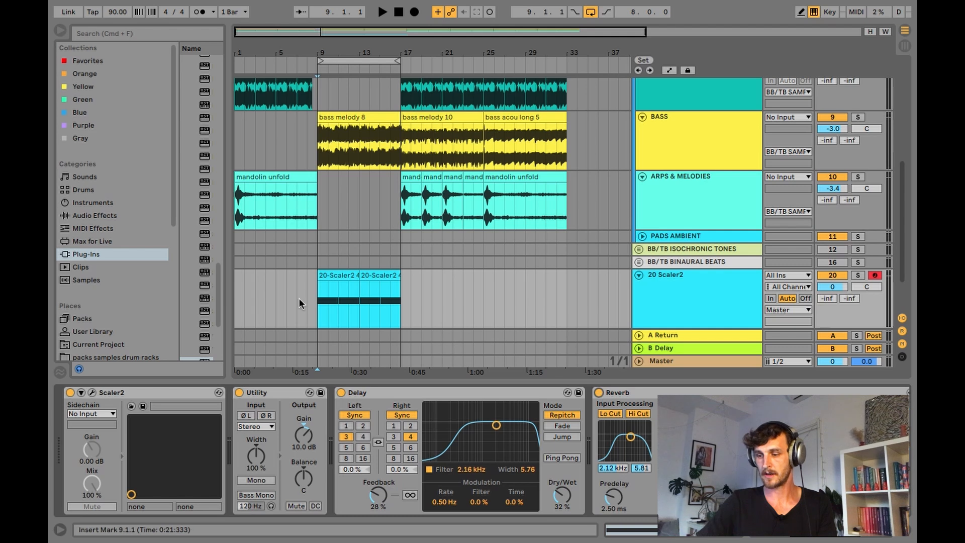
drag(819, 529, 826, 529)
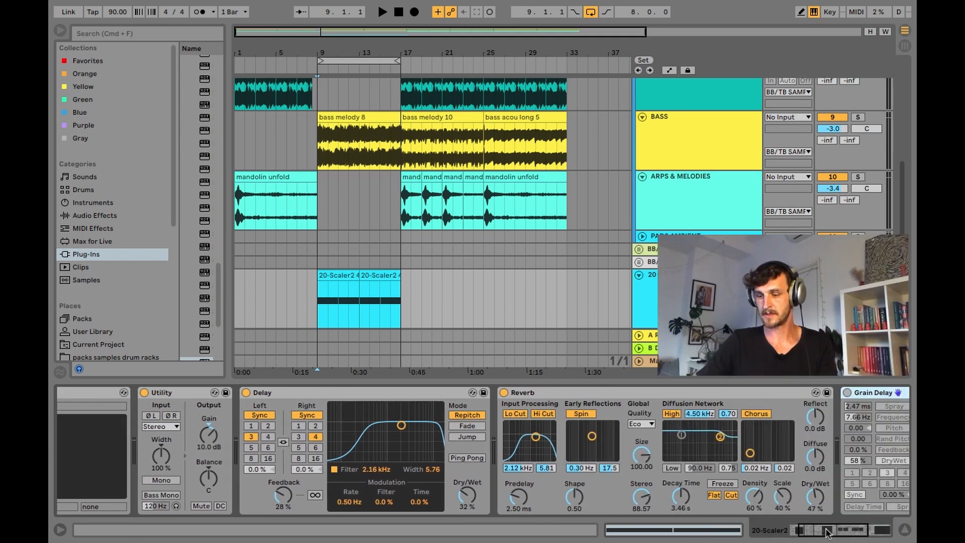
click(315, 306)
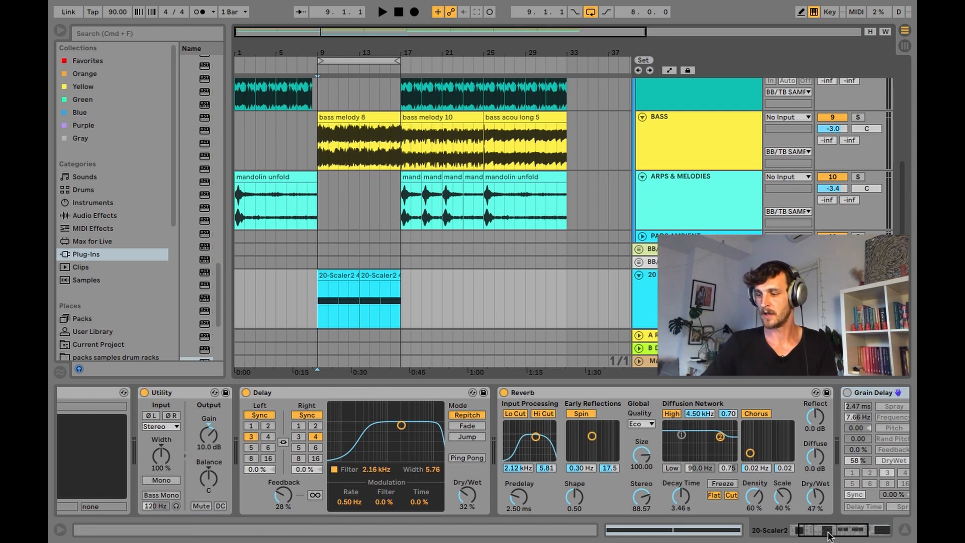
drag(828, 532, 818, 532)
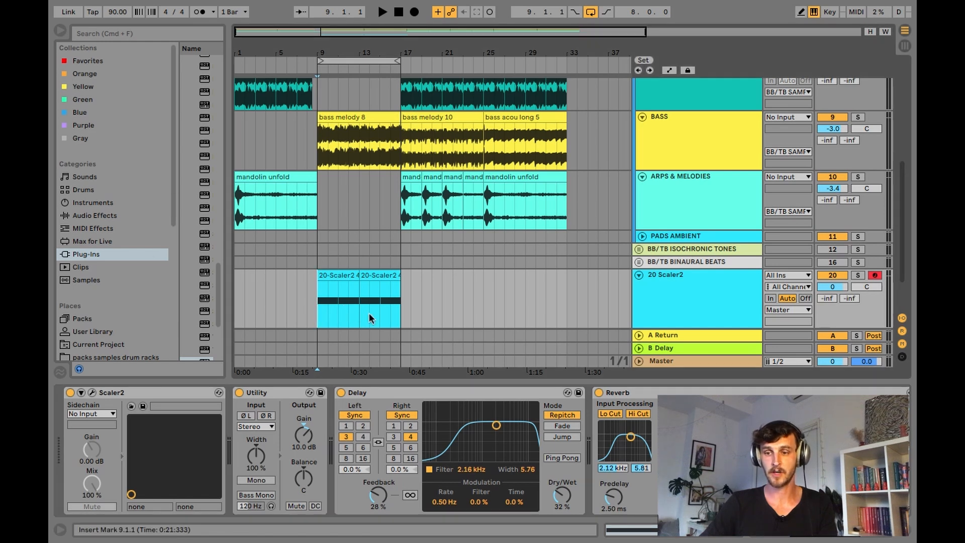
Step: Play the Scaler2 clips with the effects from bar 9, stop, and look along the device chain
key(space)
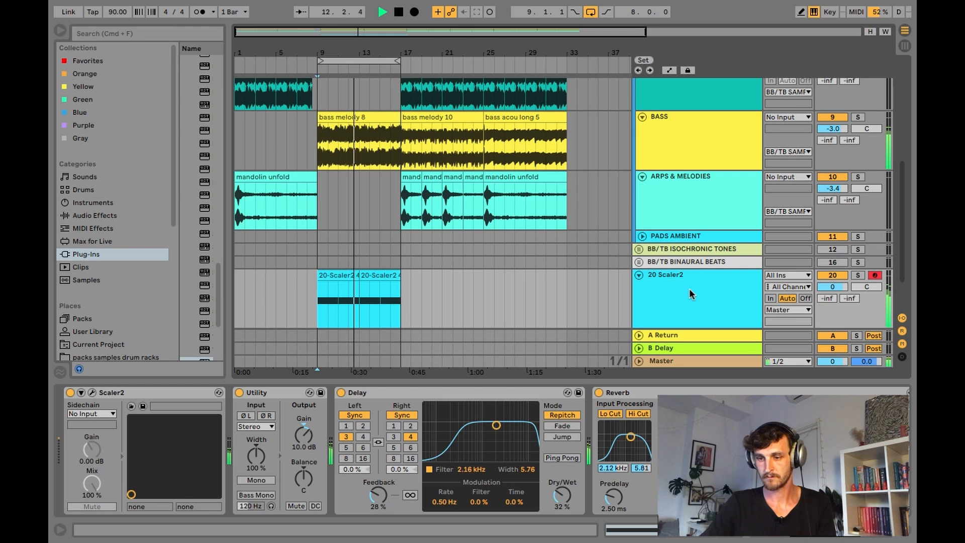
key(space)
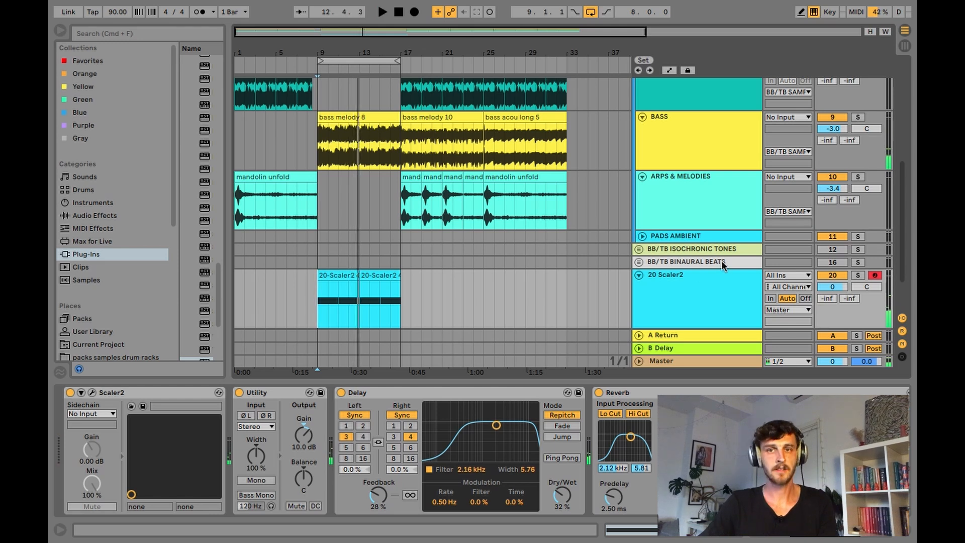
click(847, 534)
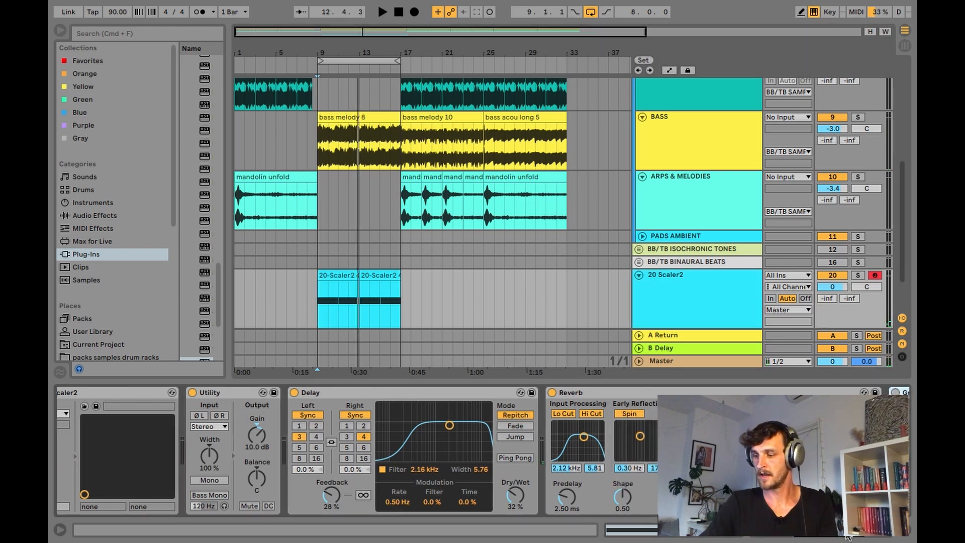
mouse_move(848, 537)
mouse_down()
mouse_move(876, 540)
mouse_move(831, 542)
mouse_up()
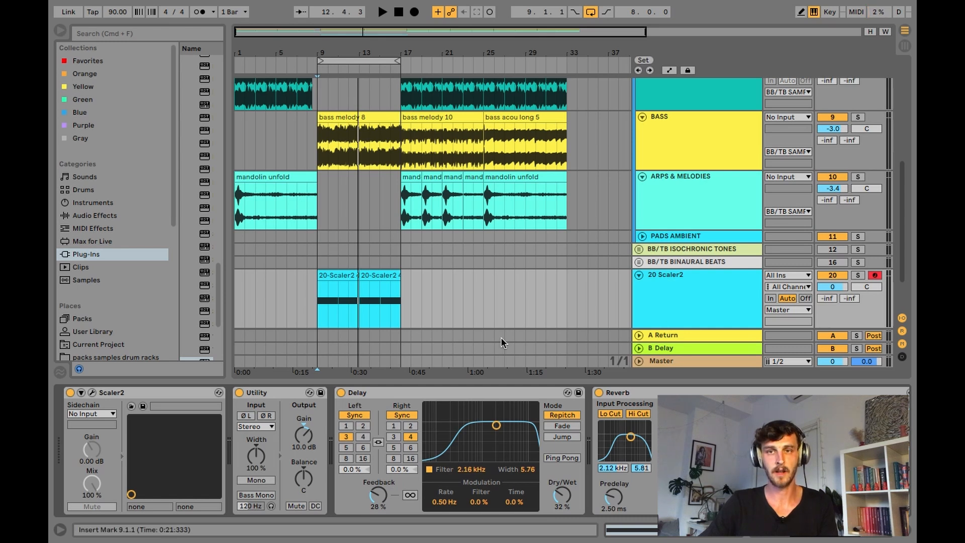
Step: Unfold the 21 Audio track below Scaler2 and place the insert marker at bar 9 on it
click(318, 303)
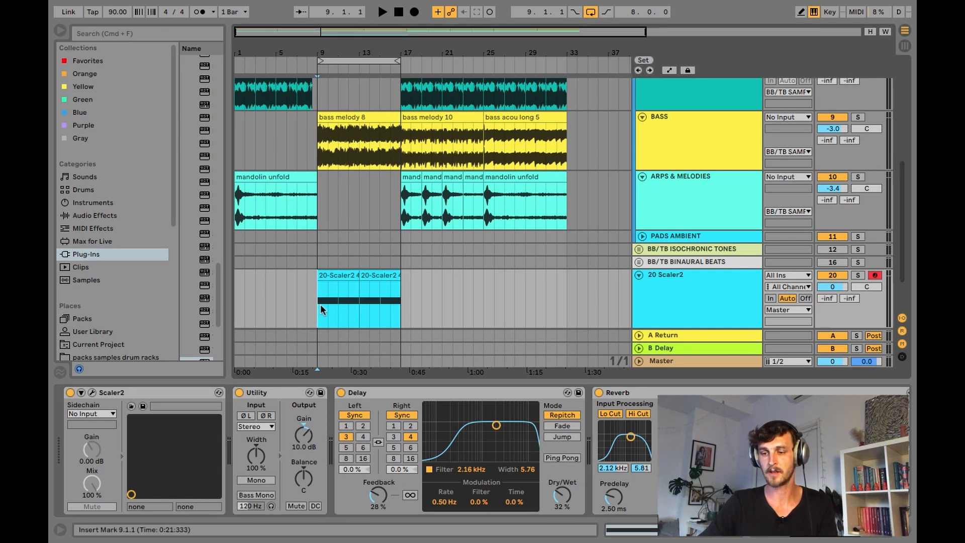
click(695, 294)
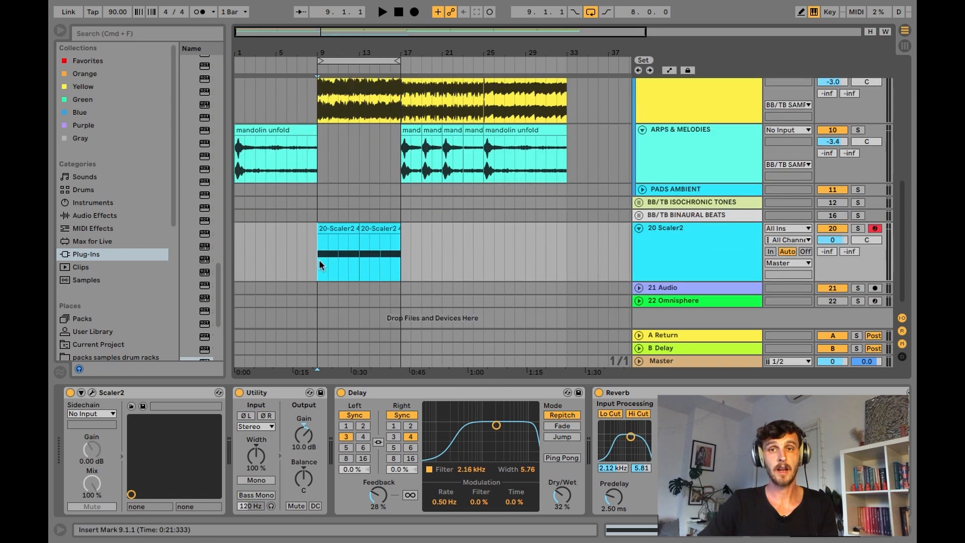
scroll(319, 259, down, 1)
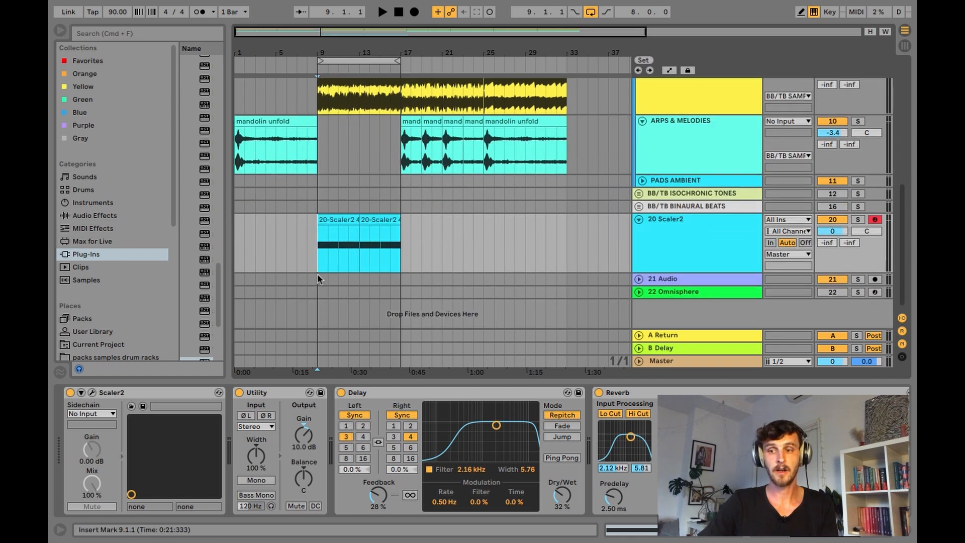
click(638, 276)
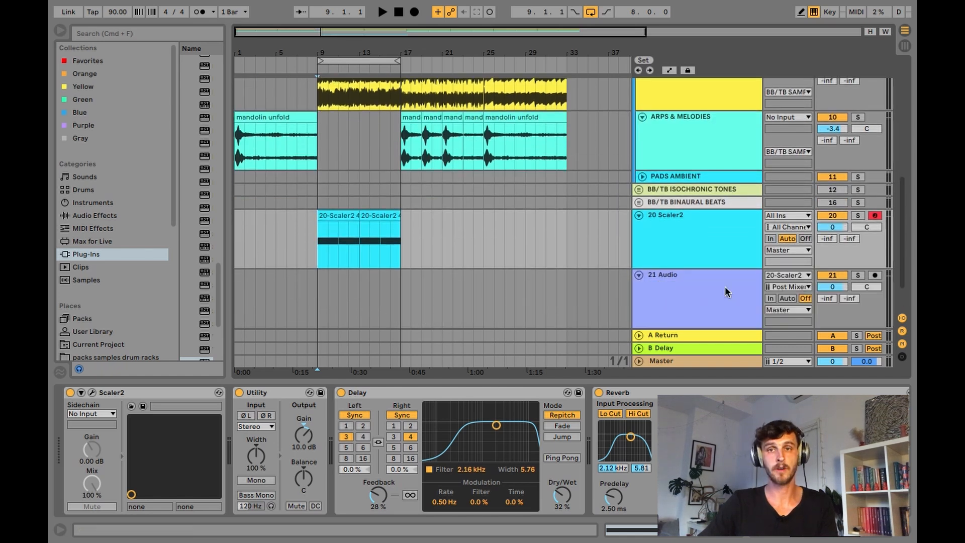
click(671, 294)
click(318, 300)
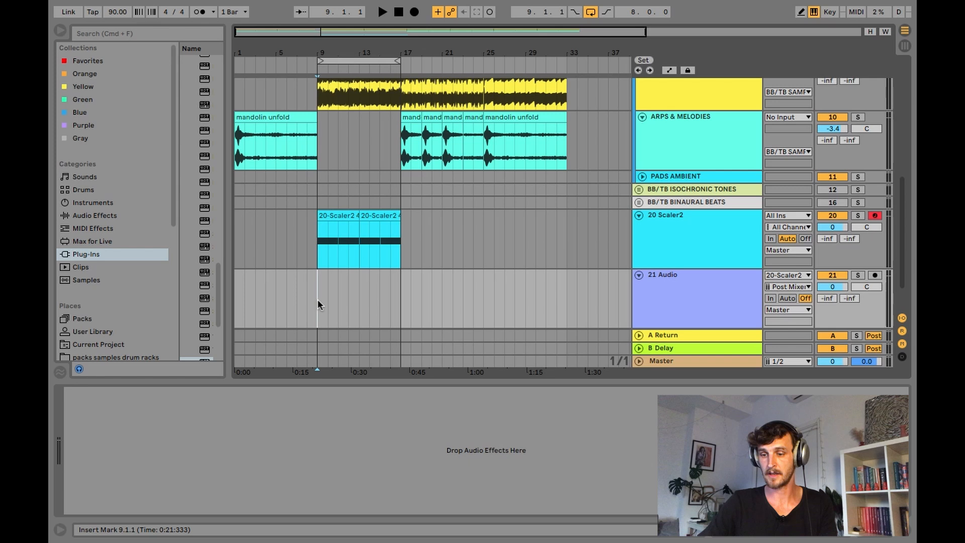
Step: Set the 21 Audio track's input to 20-Scaler2, arm it for recording and disarm the Scaler2 track
click(782, 275)
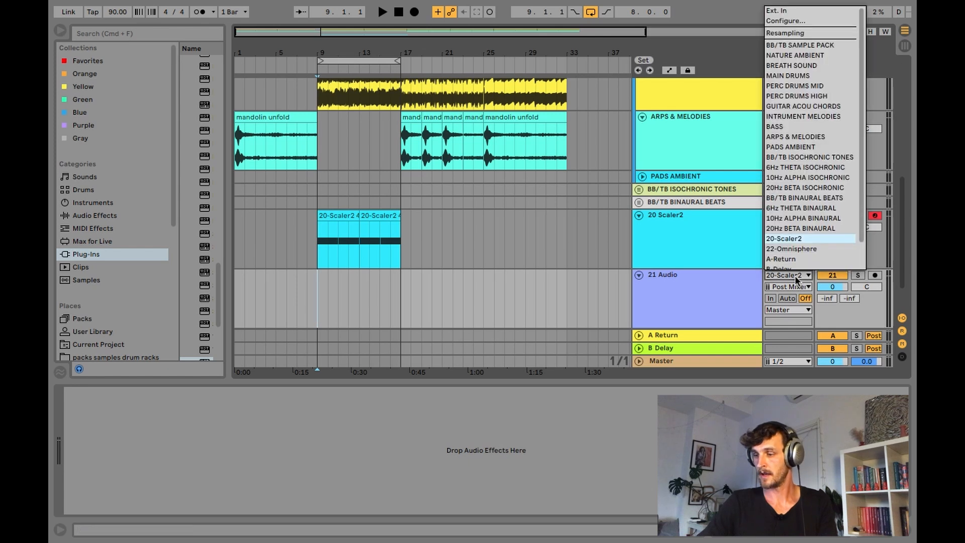
click(793, 240)
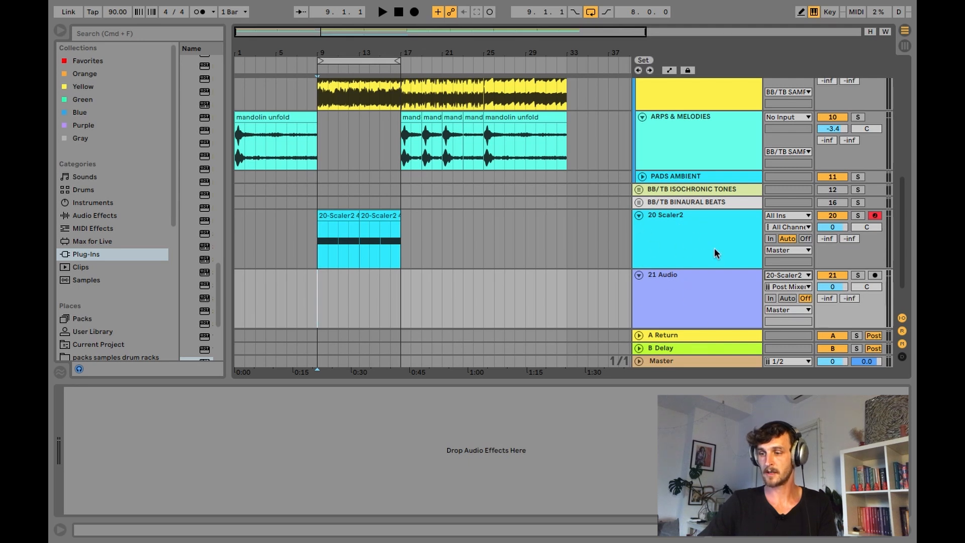
click(874, 275)
click(875, 216)
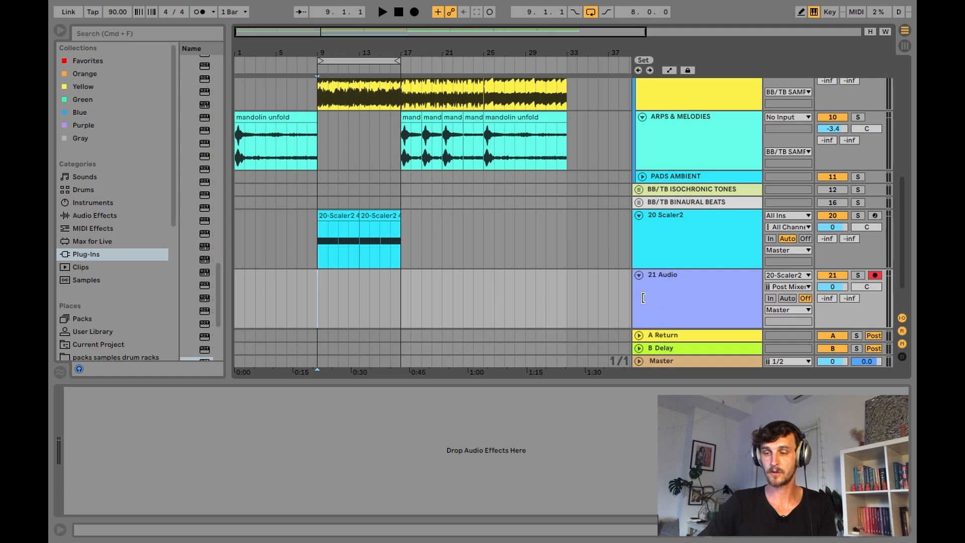
Step: Record the Scaler2 output onto the 21 Audio track from bar 9 and trim the new clip's end to bar 13
click(414, 14)
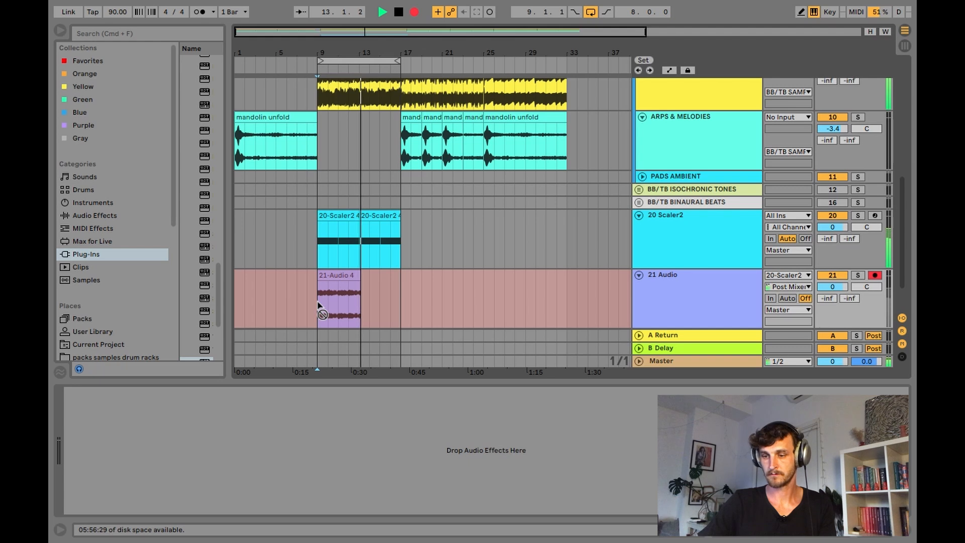
key(space)
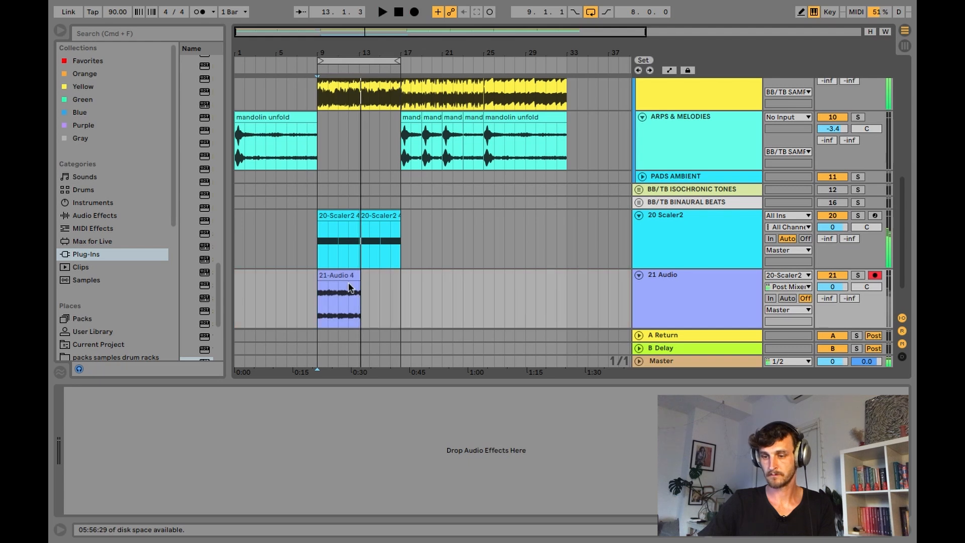
click(373, 216)
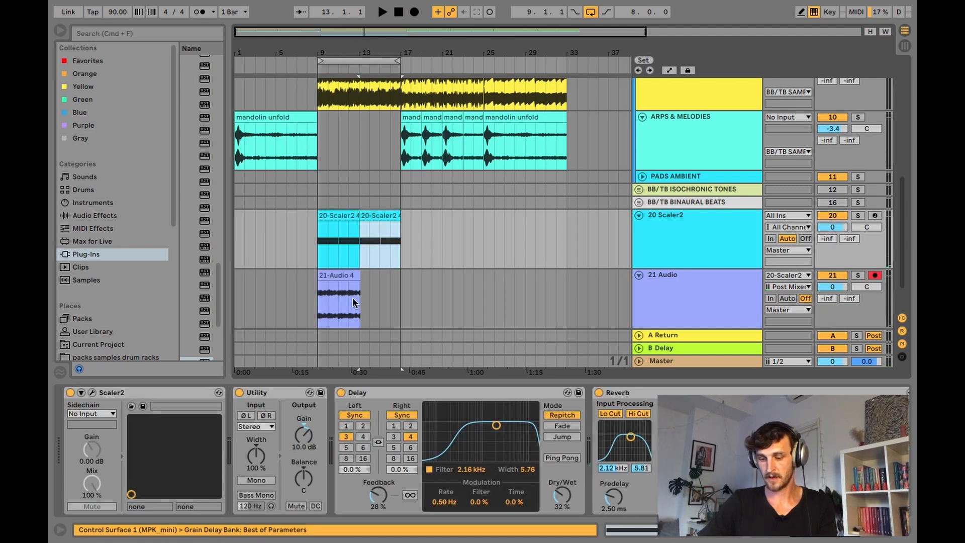
drag(357, 275, 352, 275)
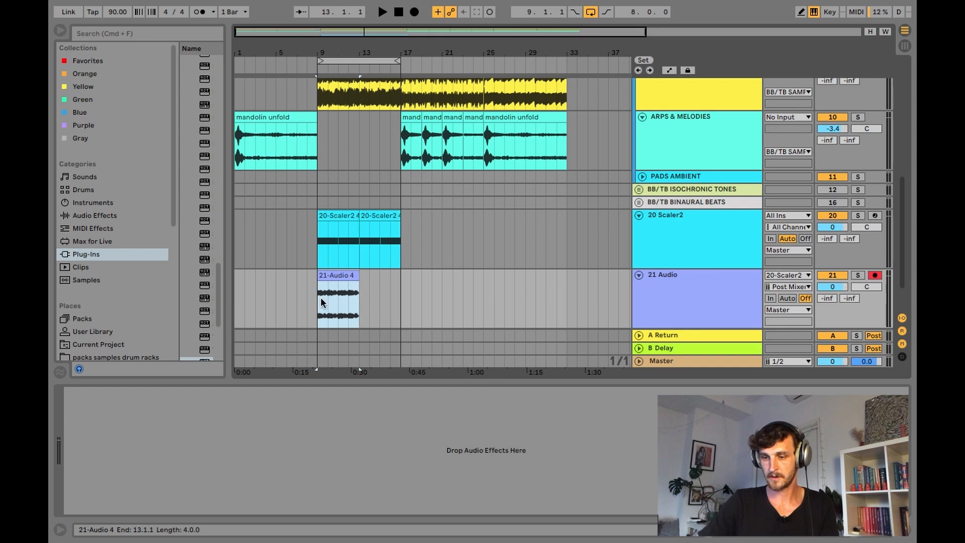
Step: Solo the 21 Audio track, play the recorded clip from bar 9, stop, and switch the solo off
click(318, 296)
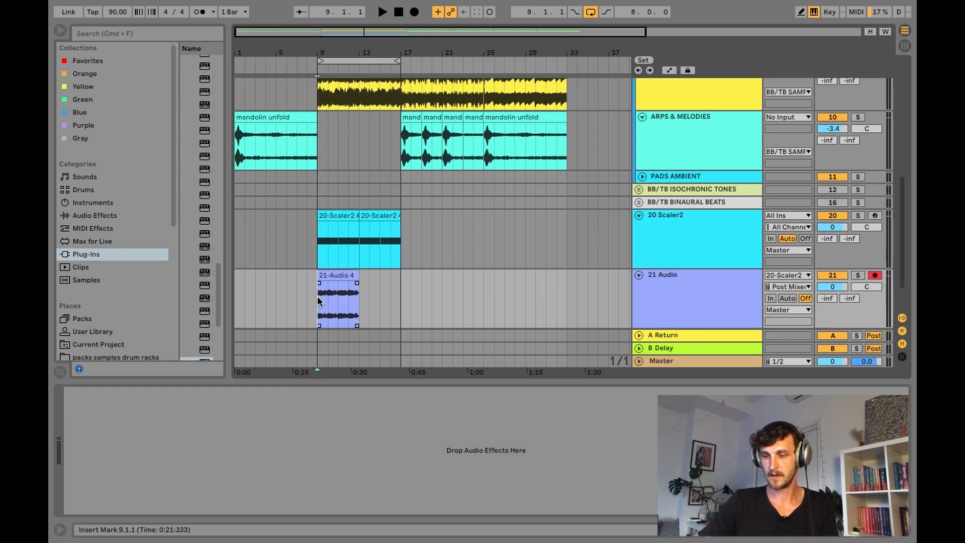
click(859, 275)
key(space)
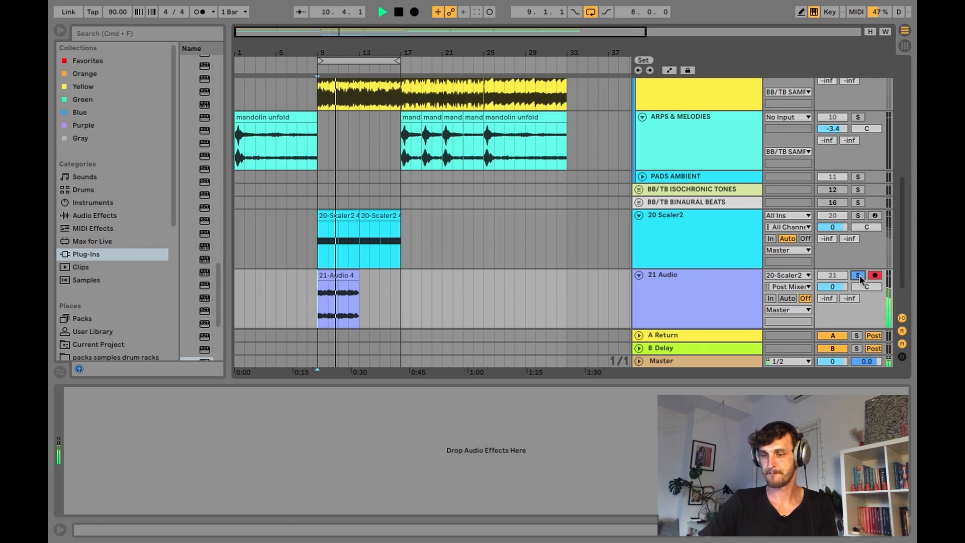
key(space)
click(859, 275)
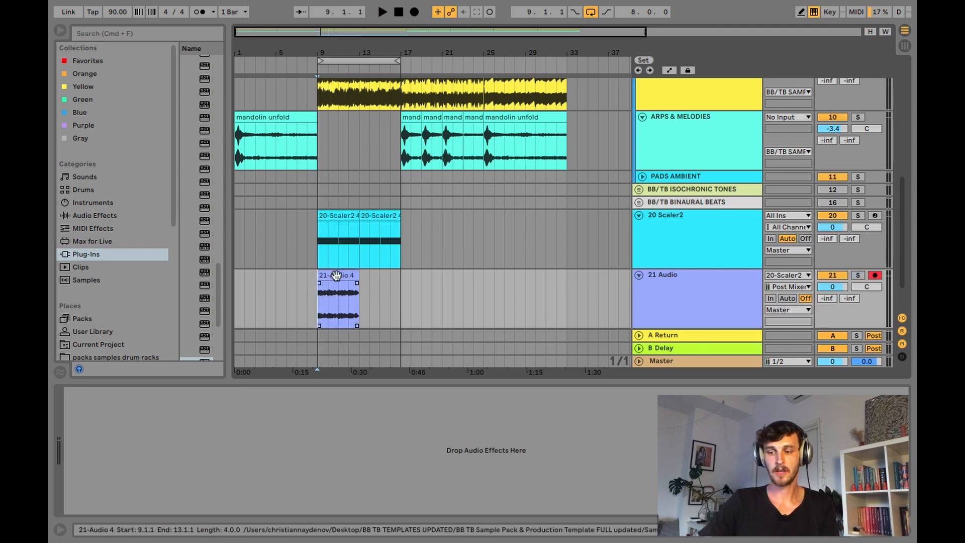
Step: Compare the recorded audio clip with the bass melody 8 clip and the audio clips on the tracks above
click(335, 275)
scroll(336, 157, up, 2)
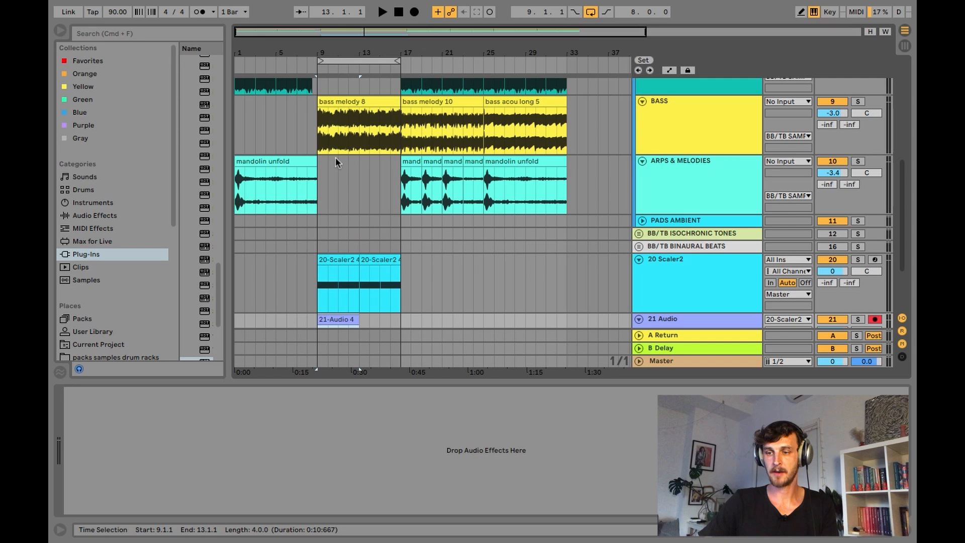
click(342, 103)
scroll(354, 160, up, 6)
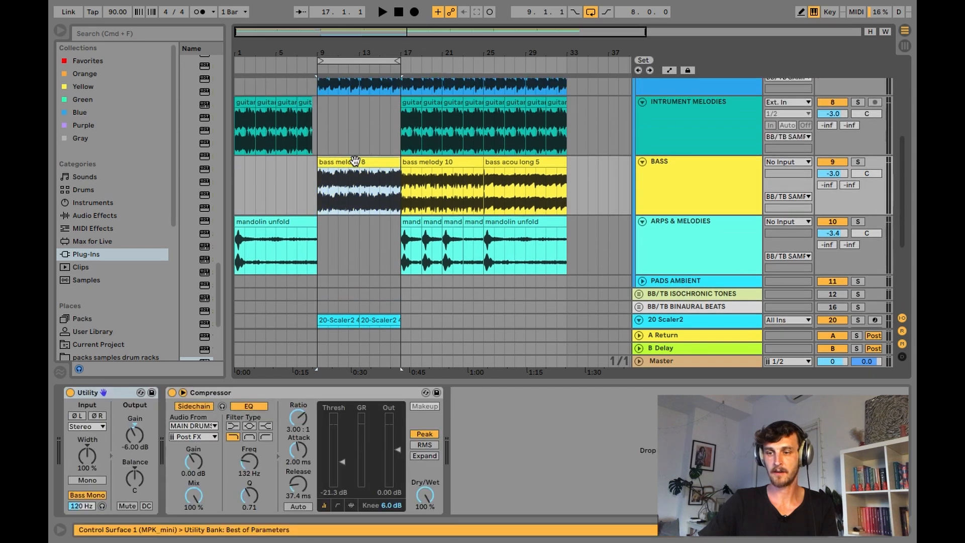
click(331, 107)
scroll(347, 204, down, 10)
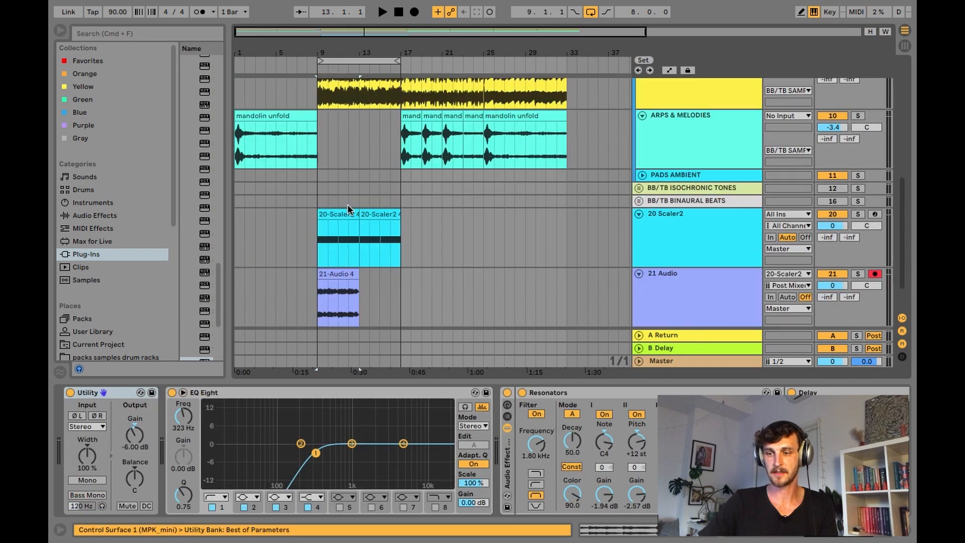
Step: Hide the device view and move the recorded clip on the 21 Audio track to bar 25
click(318, 257)
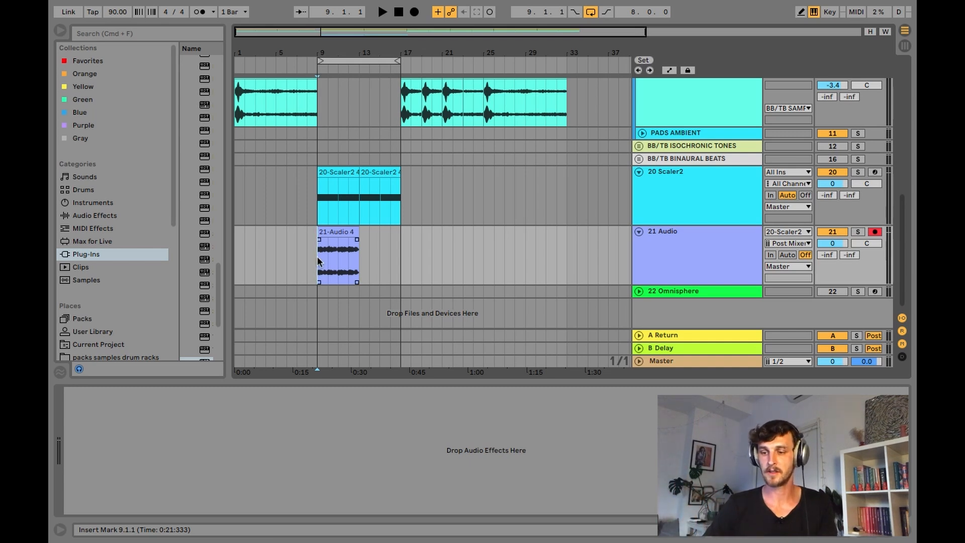
click(692, 196)
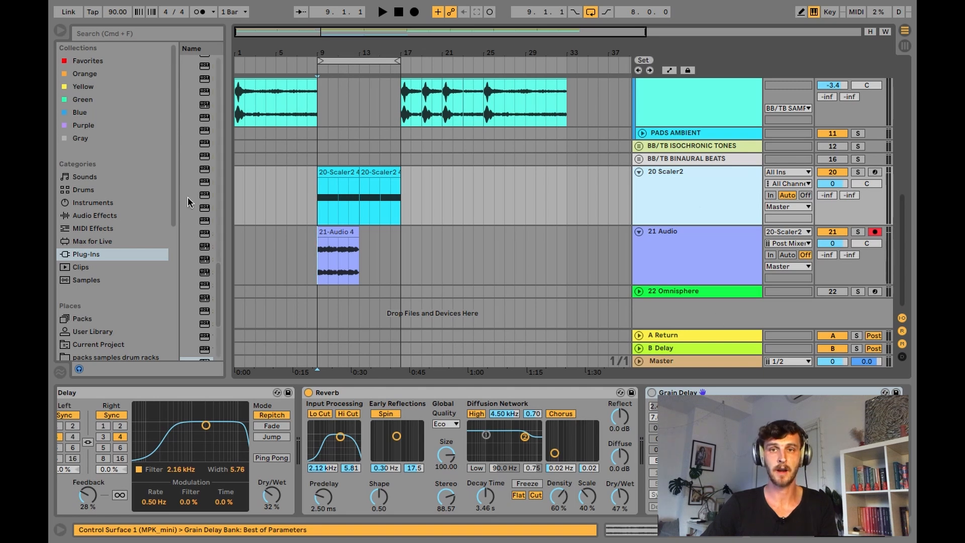
click(908, 534)
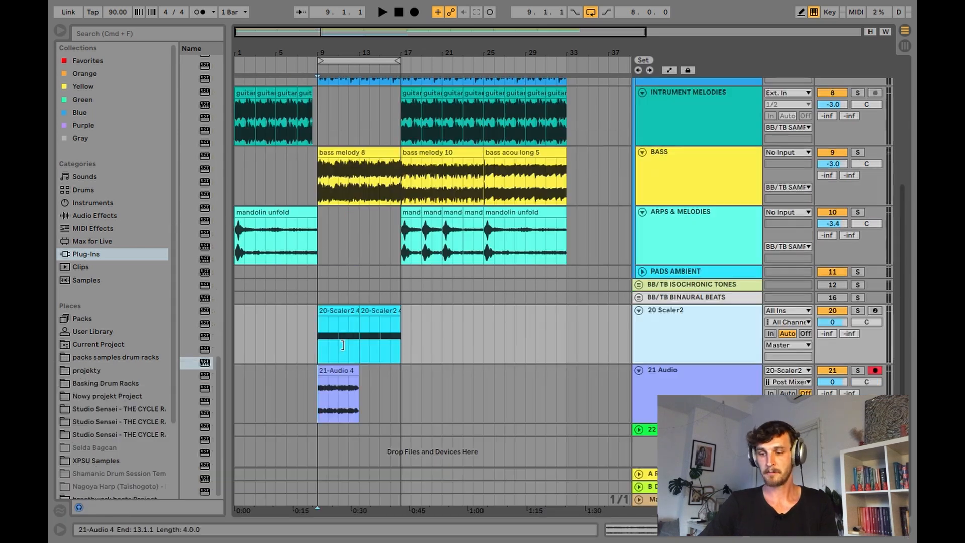
drag(334, 372, 499, 385)
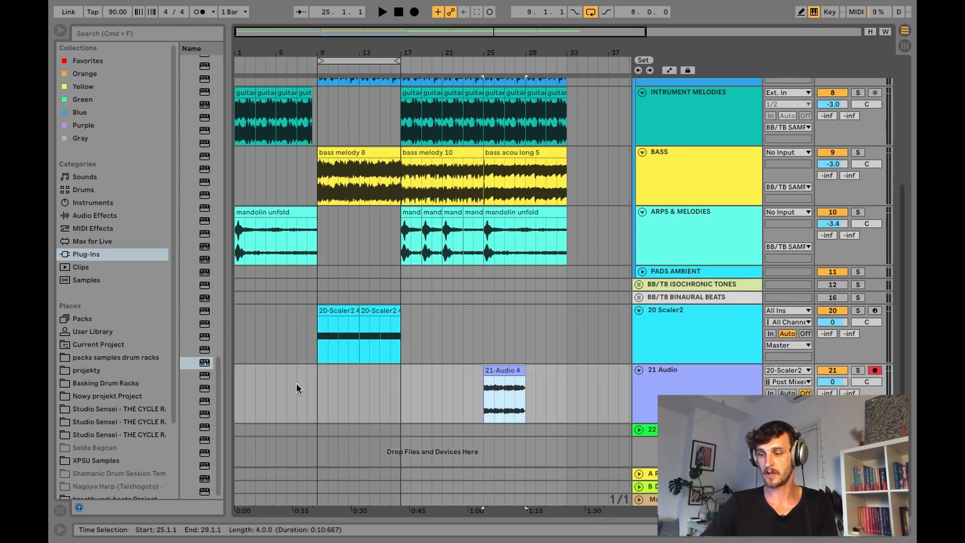
Step: Place the insert marker at bar 9 on the Scaler2 track, show its devices and open the Scaler2 plug-in window
click(327, 339)
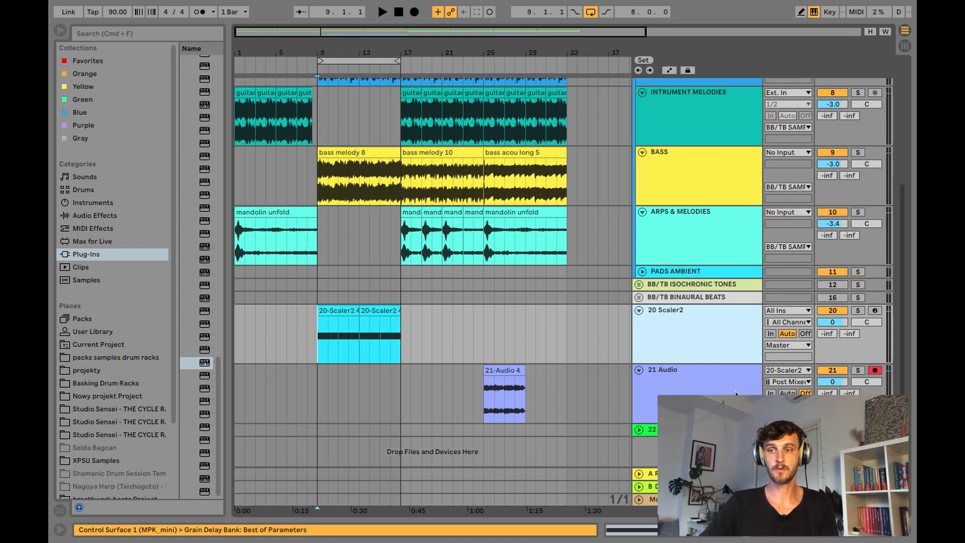
click(837, 533)
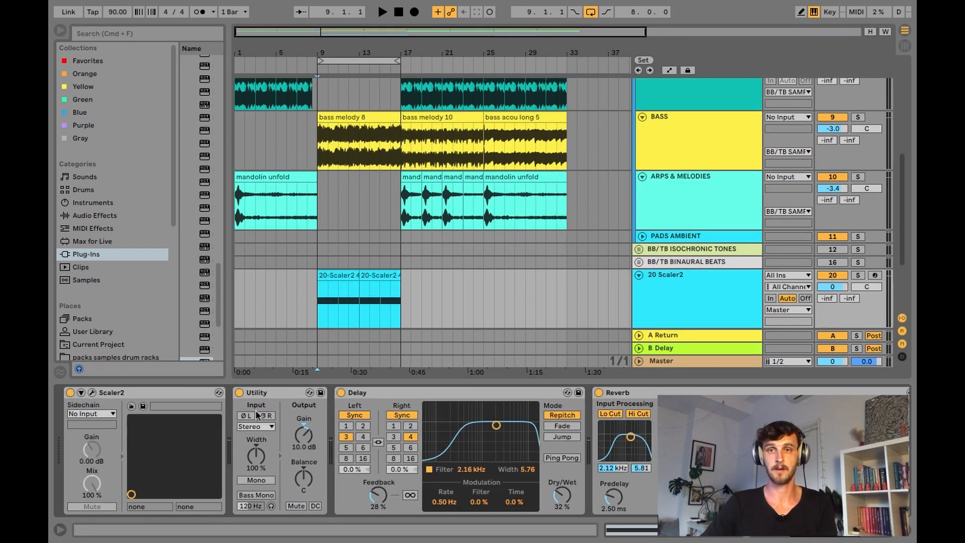
click(92, 393)
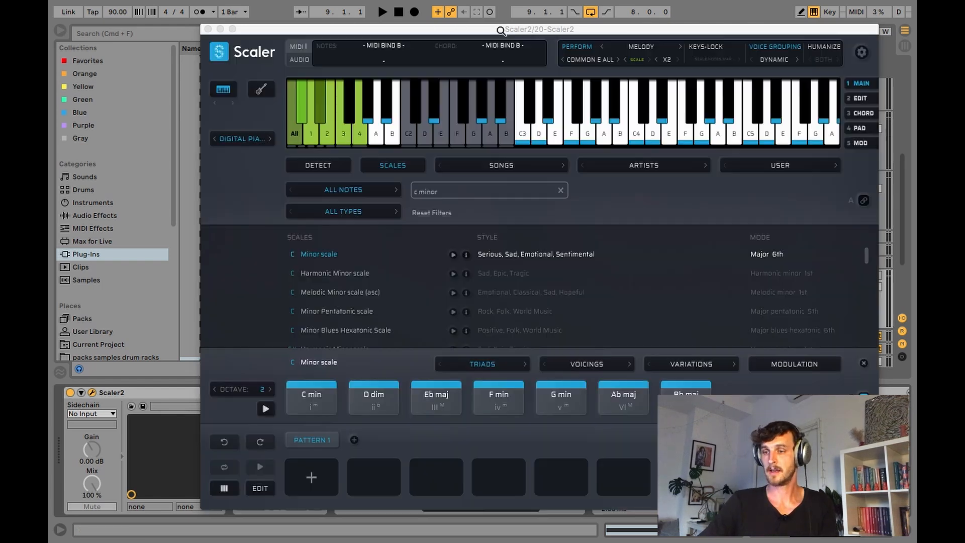
drag(504, 30, 438, 12)
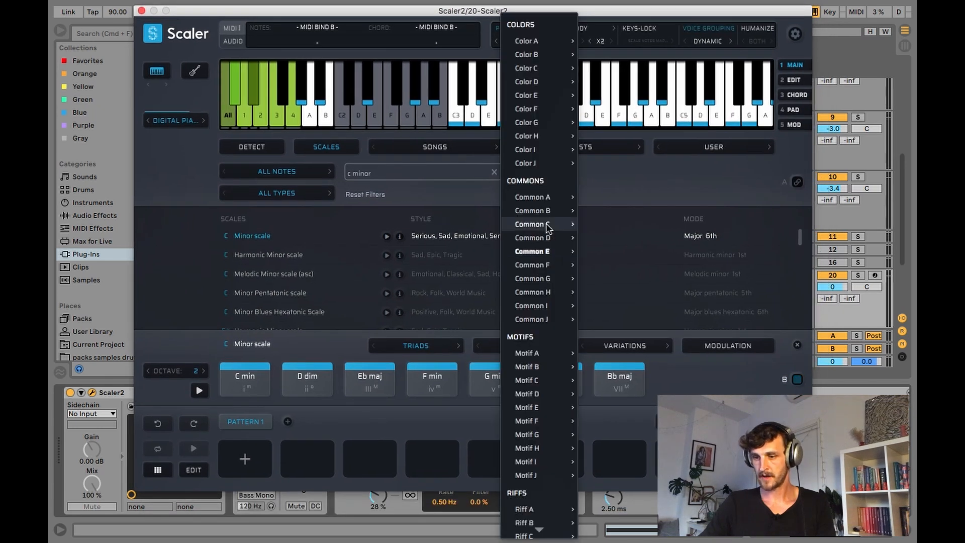
Step: Set Scaler's melody performance to Common C 4 and audition it
mouse_move(545, 224)
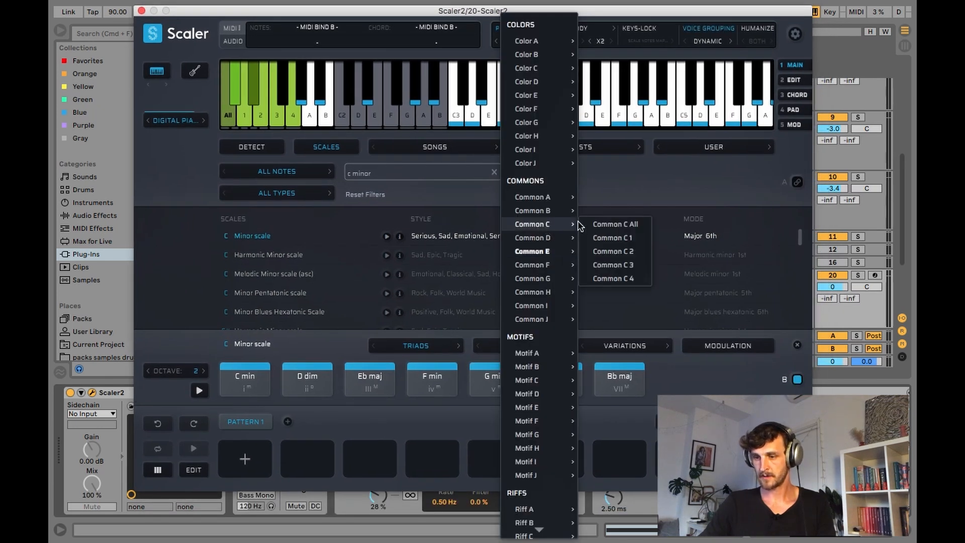
click(609, 280)
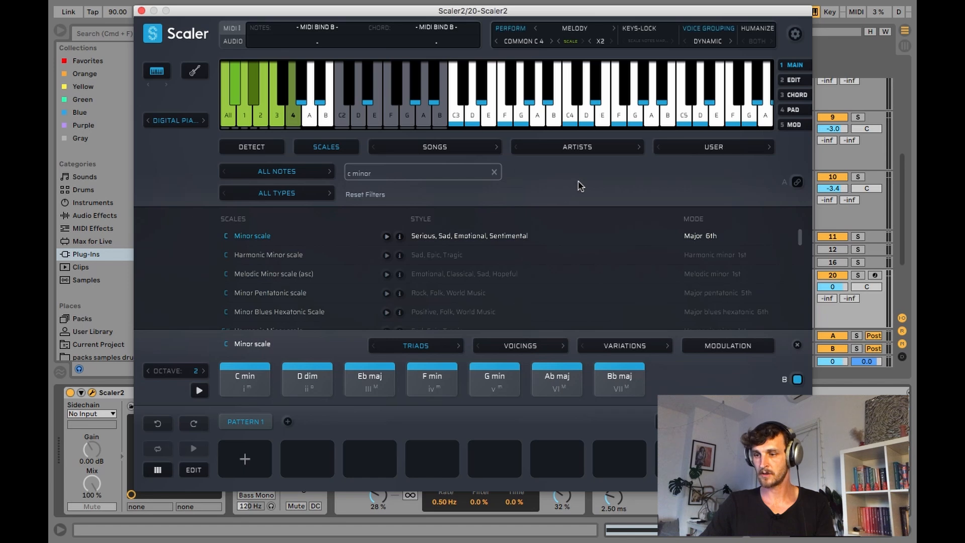
drag(425, 19, 443, 28)
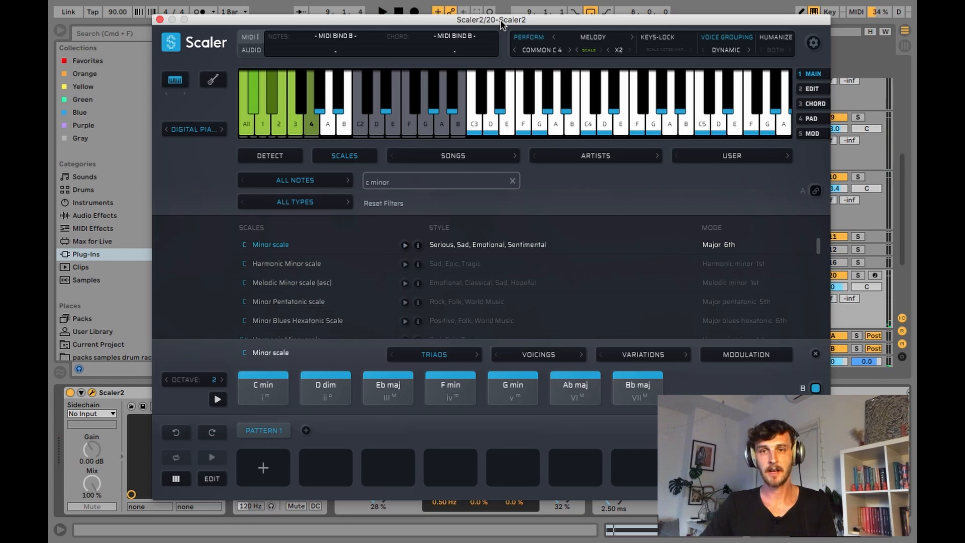
Step: Set Scaler's melody performance to Common H 2 and play it with the arrangement from bar 9
click(542, 49)
mouse_move(578, 292)
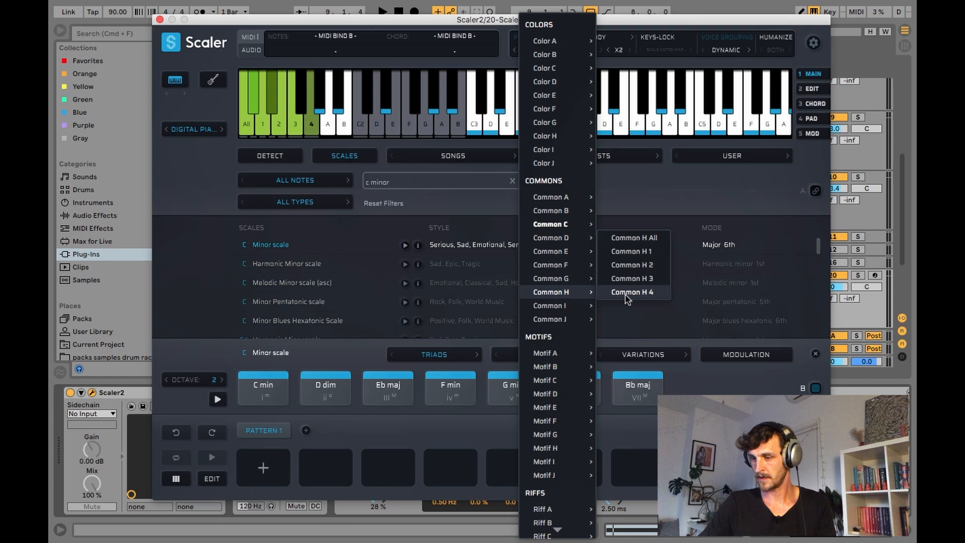
click(632, 265)
key(space)
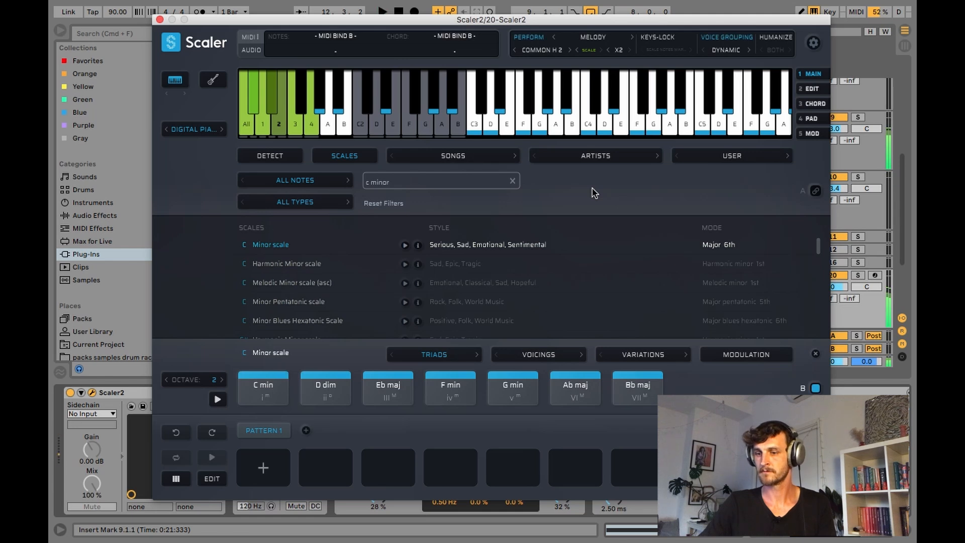
Step: Set Scaler's melody performance to Theme I 1 and play it with the arrangement from bar 9
click(545, 53)
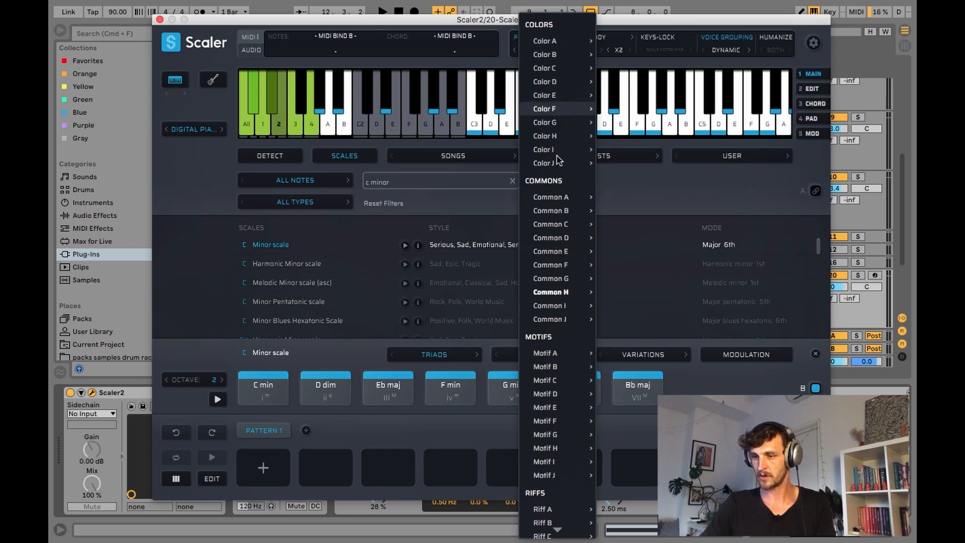
scroll(557, 161, down, 10)
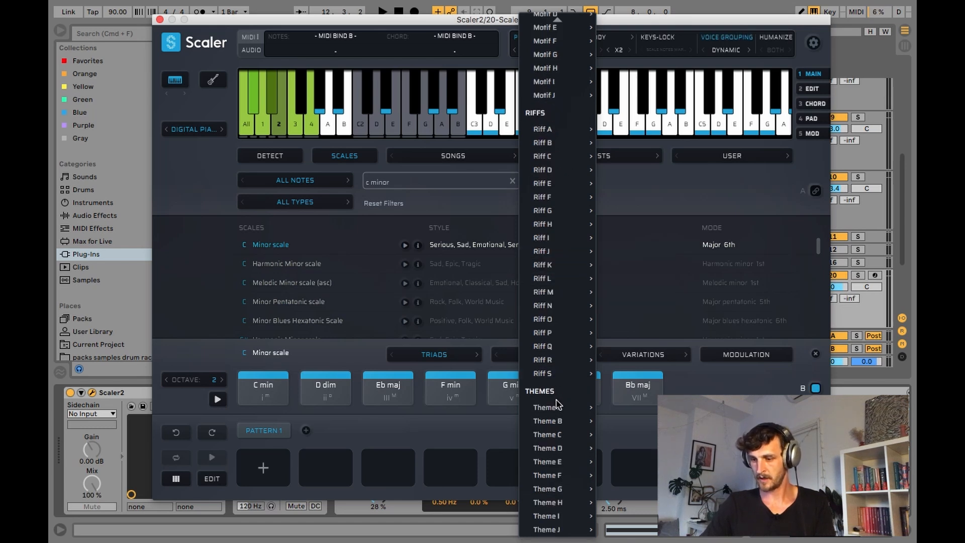
mouse_move(566, 519)
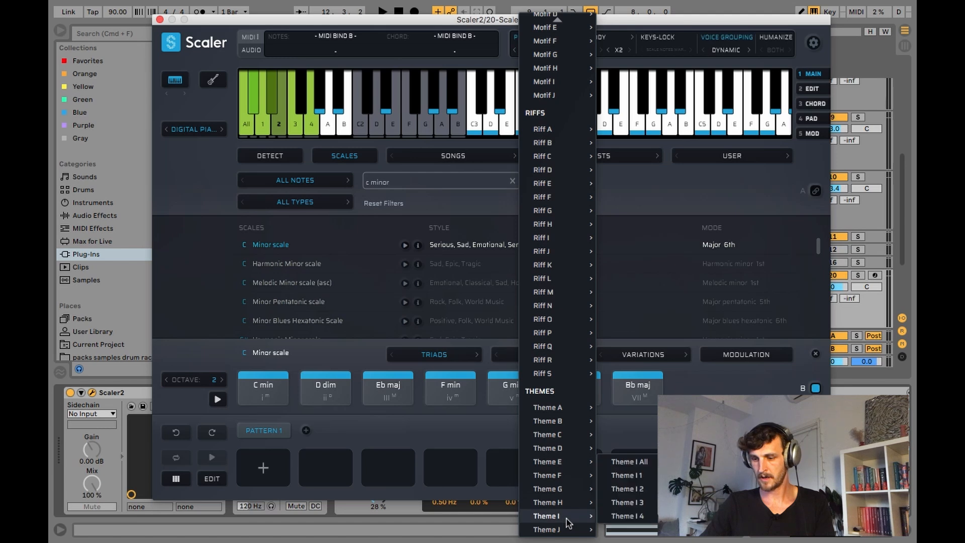
click(627, 475)
key(space)
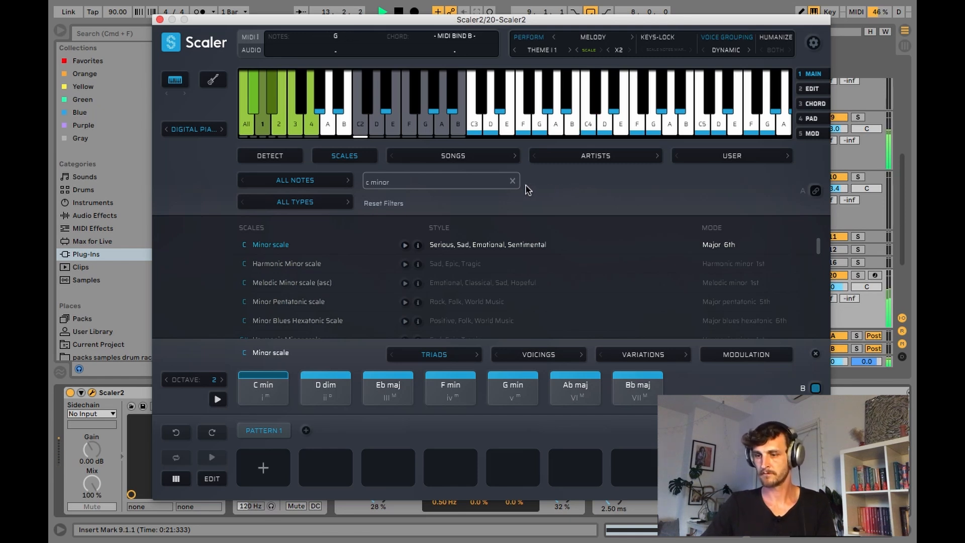
Step: Open the first Scaler2 clip's notes, select its first C2 note, and close the Scaler plug-in window
drag(424, 20, 455, 335)
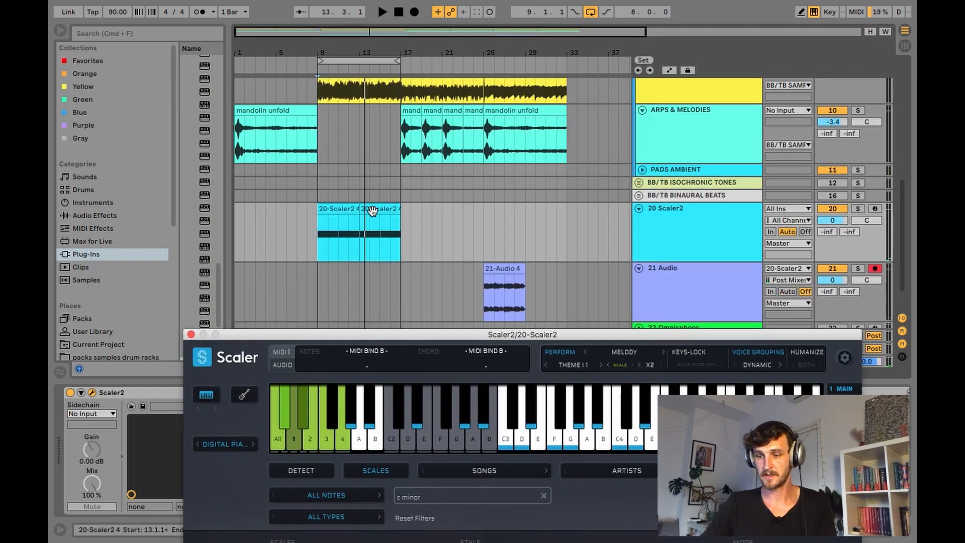
click(360, 232)
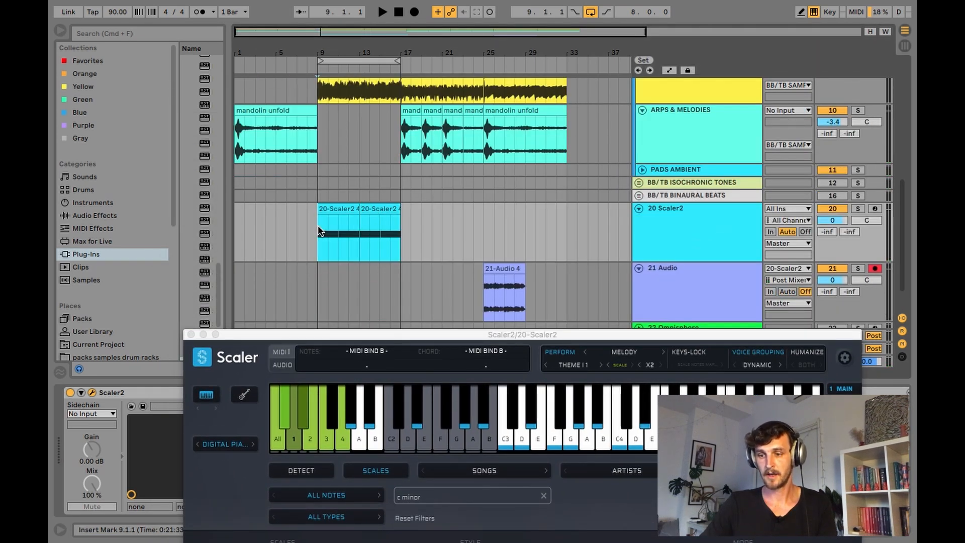
double_click(328, 209)
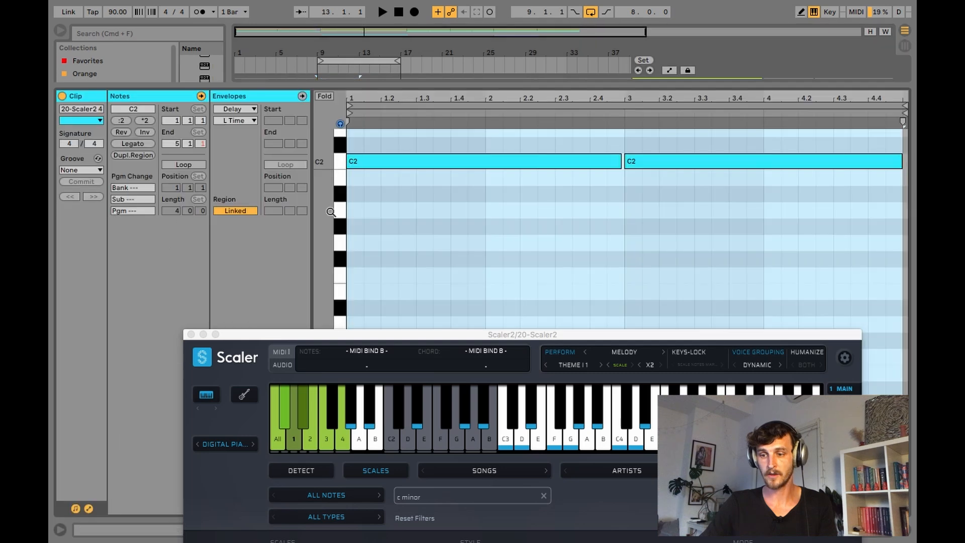
click(404, 162)
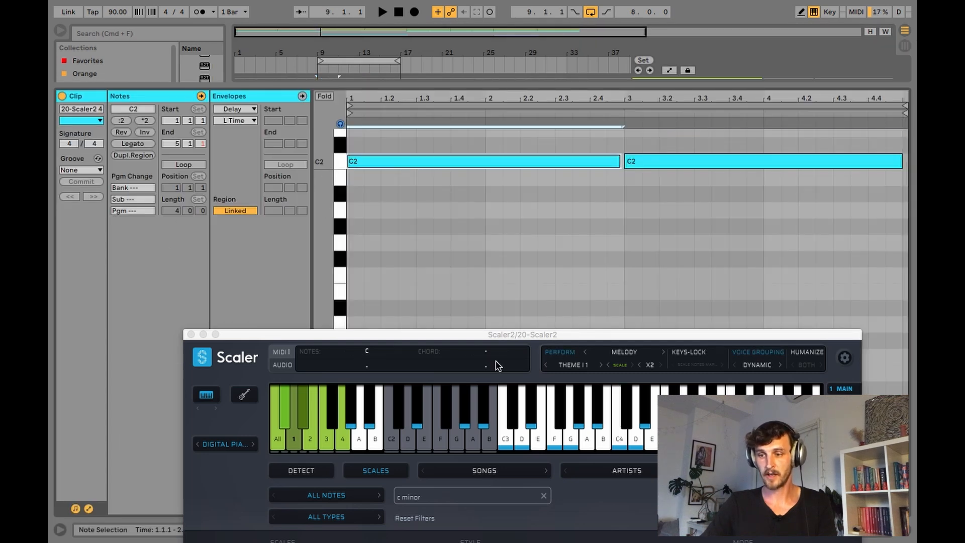
drag(495, 333, 497, 192)
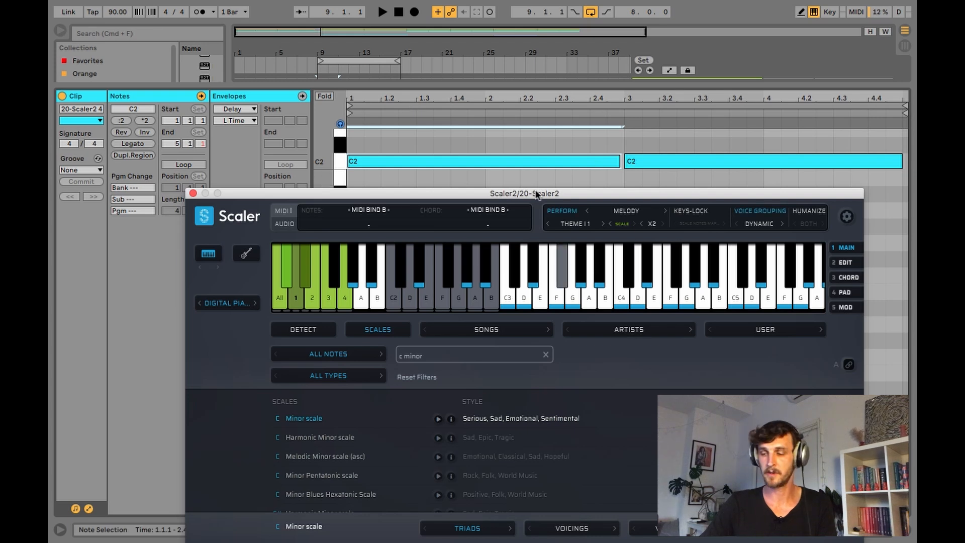
click(193, 193)
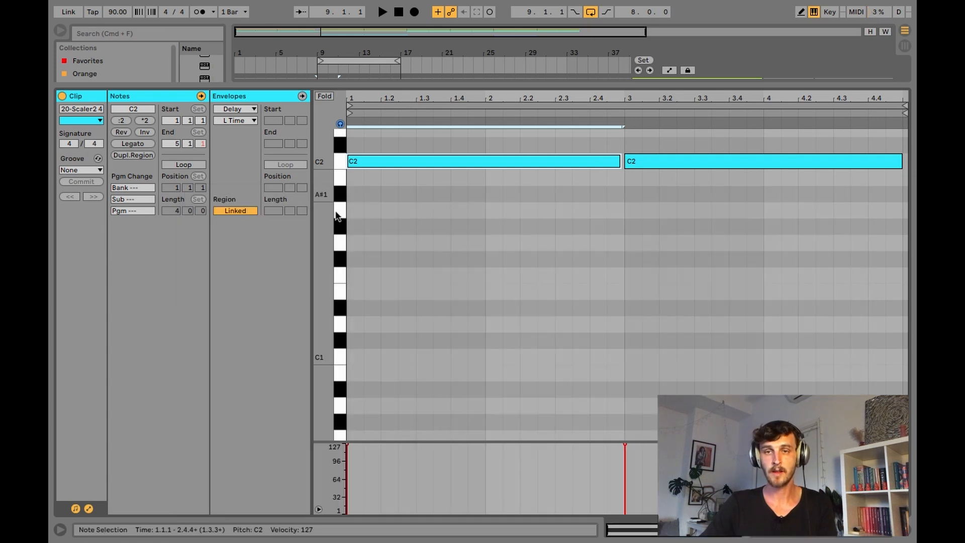
Step: Hide the clip view, return the insert marker to bar 9 on the Scaler2 track and play the arrangement briefly
click(908, 531)
click(314, 340)
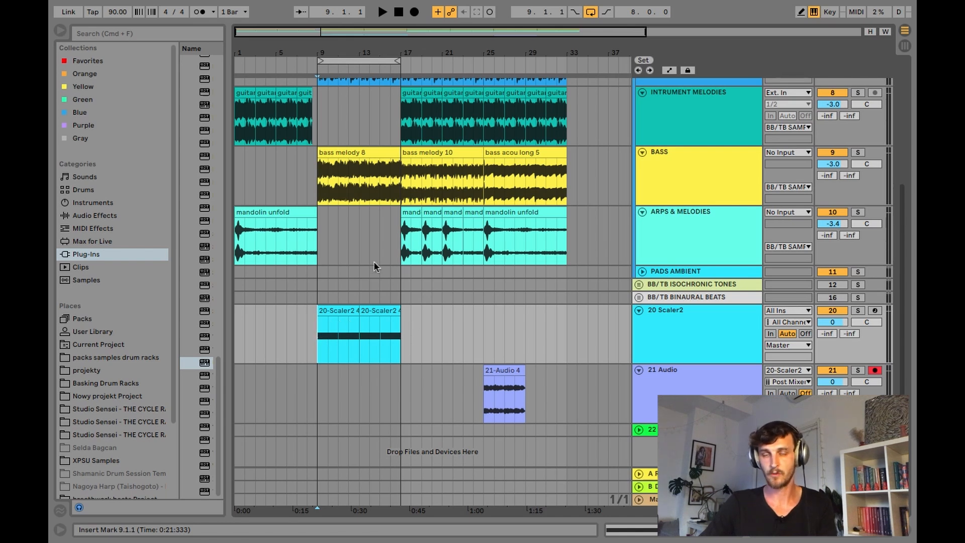
key(space)
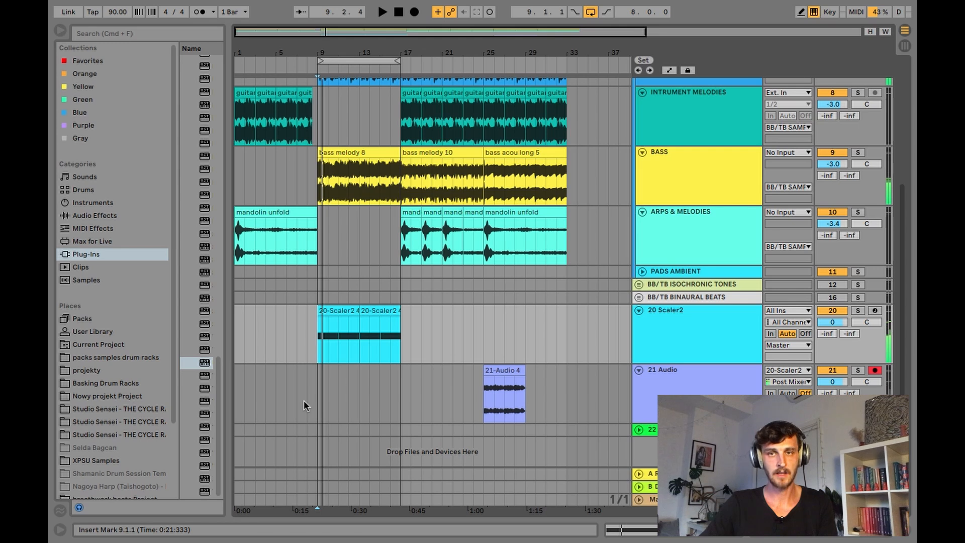
Step: Record the Scaler2 melody on the 21 Audio track from bar 9 to bar 13 and move the new clip to bar 17
key(space)
click(318, 397)
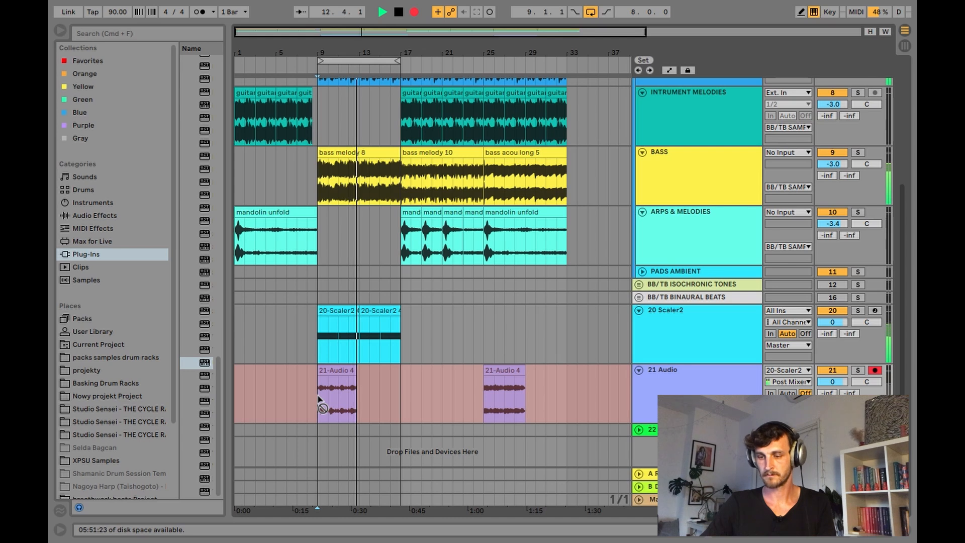
key(space)
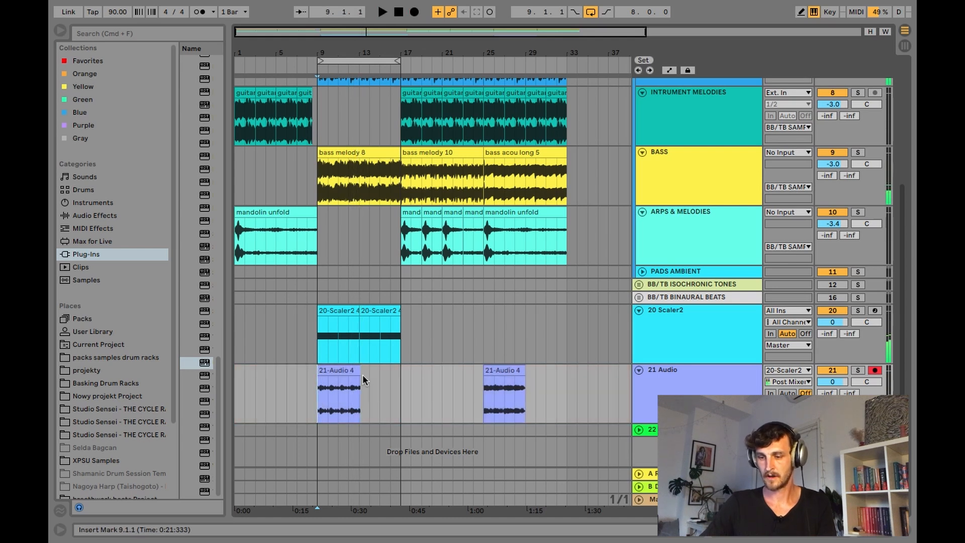
drag(357, 372, 399, 391)
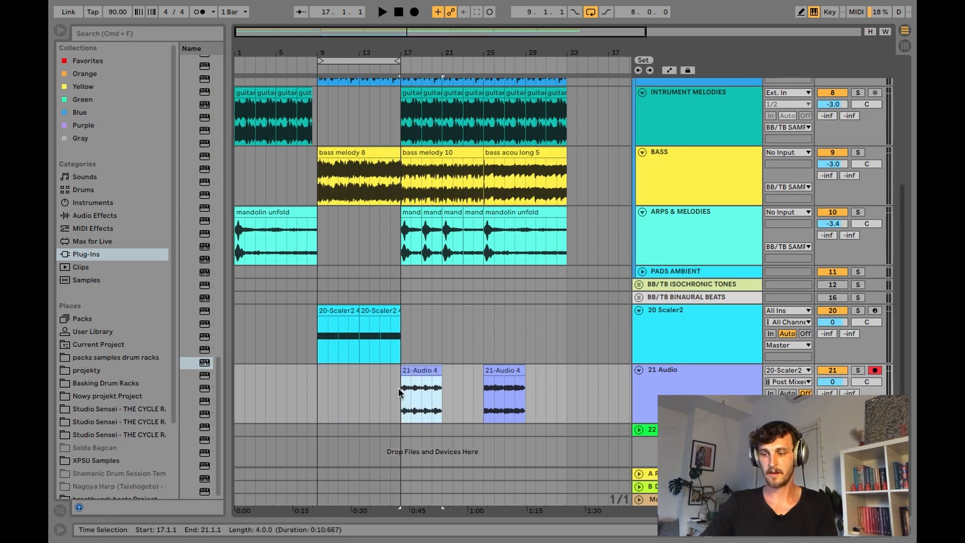
click(399, 392)
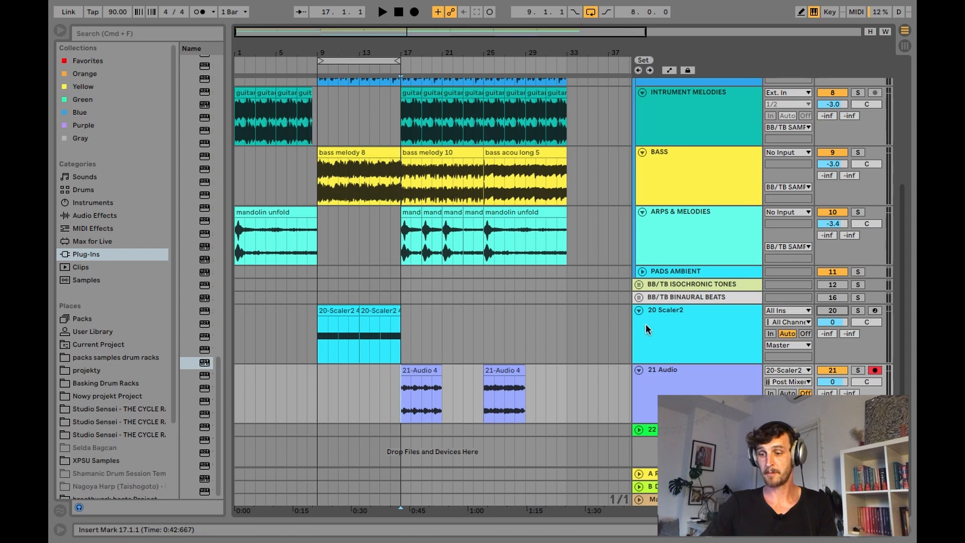
Step: Move the 21 Audio track directly below PADS AMBIENT and shift its first recorded clip to start at bar 13
drag(665, 388, 656, 283)
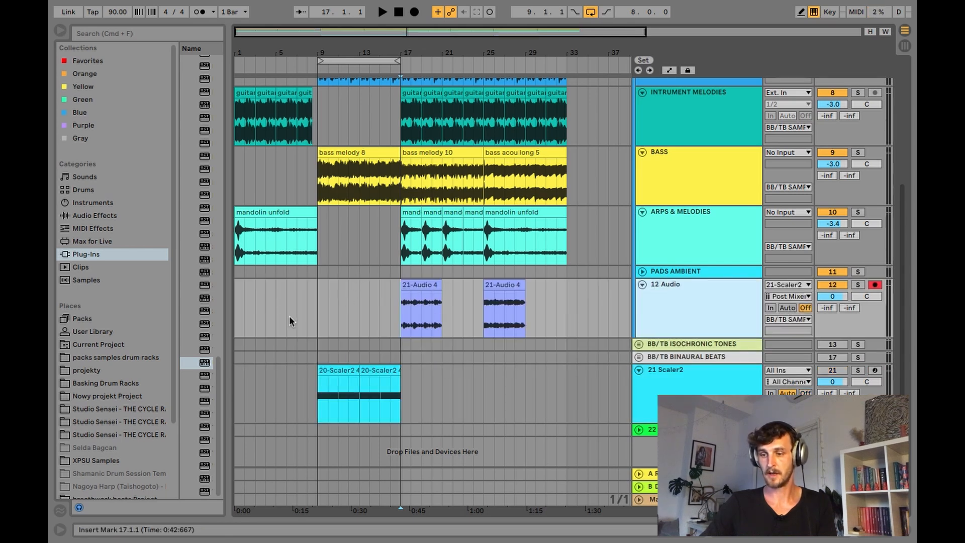
drag(417, 292, 378, 295)
click(324, 306)
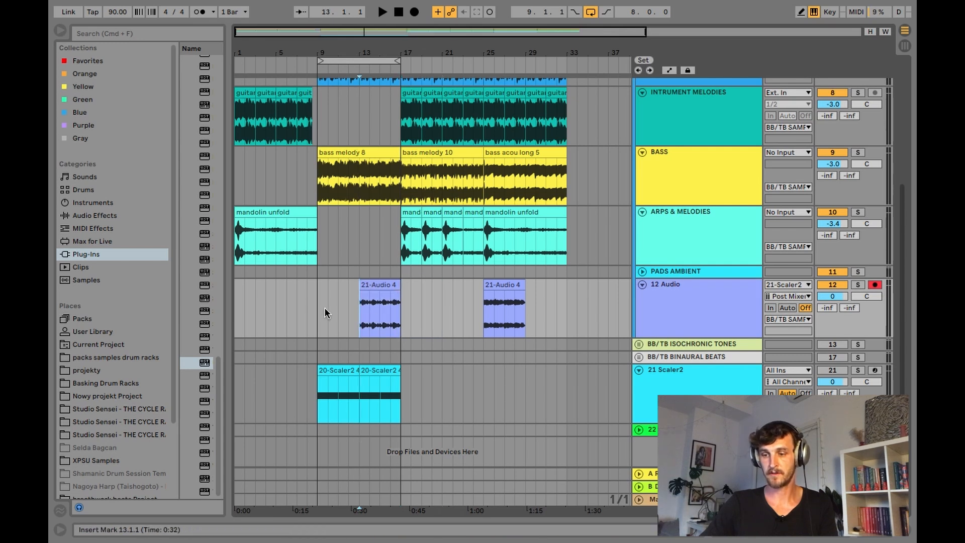
Step: Play the arrangement from bar 11 and add a short fade-in to the recorded clip at bar 13
click(340, 306)
key(space)
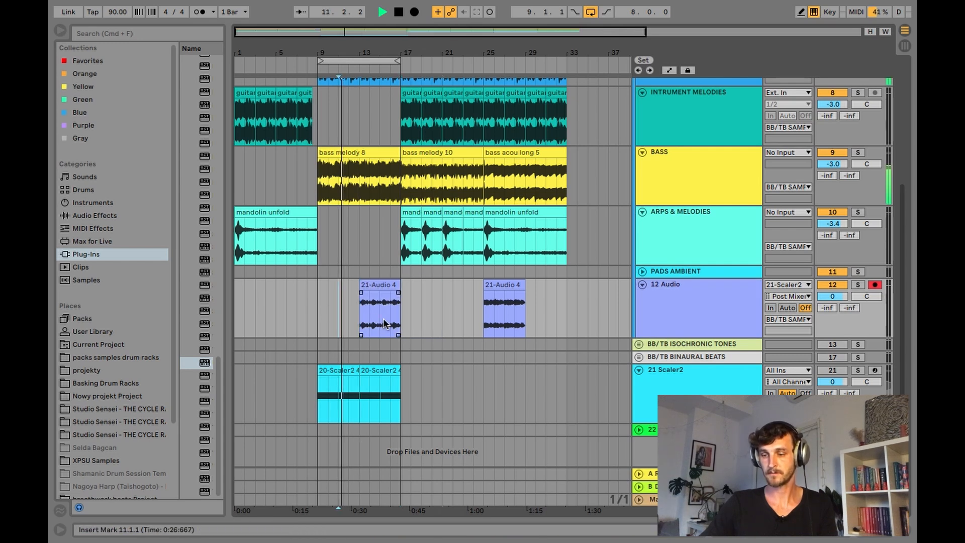
drag(360, 292, 364, 293)
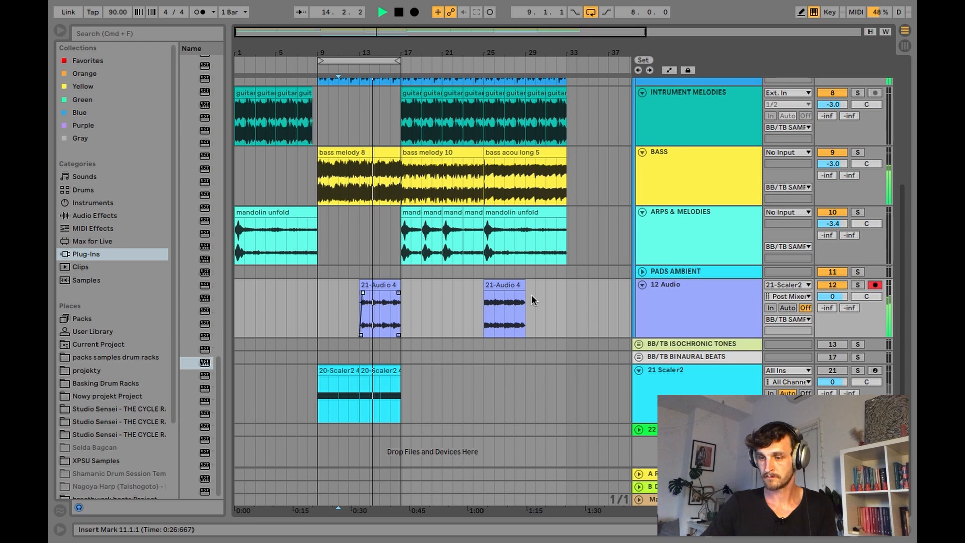
Step: Move the older recorded clip from bar 25 to bar 21 and duplicate the bar 13 clip to bar 17
drag(503, 290, 463, 291)
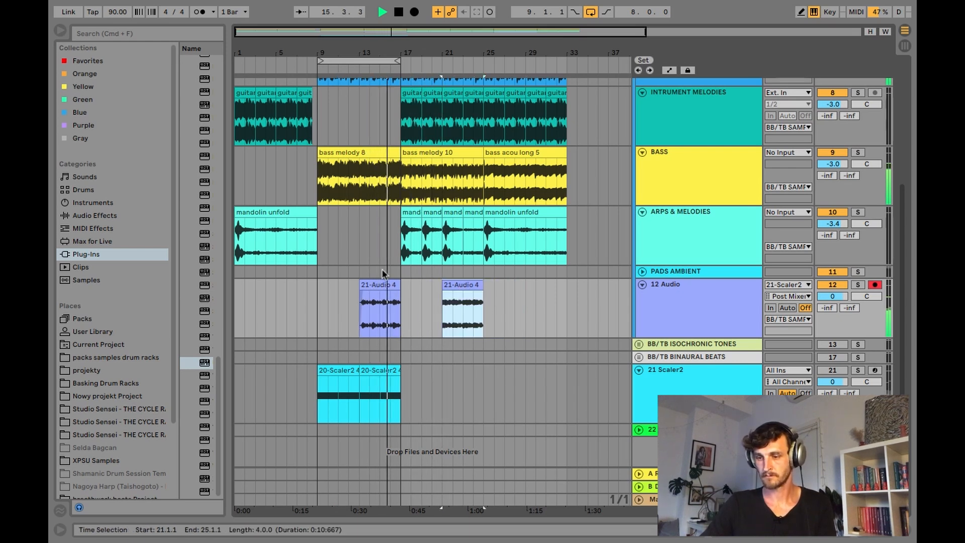
click(380, 302)
key(super+d)
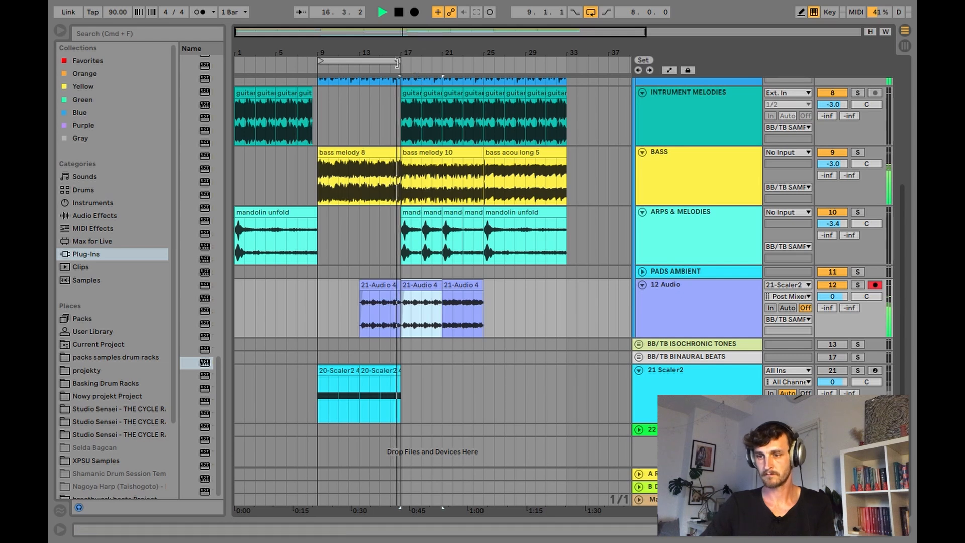
Step: Extend the loop to 16 bars, ending at bar 25, and shorten the fade-in of the recorded clip at bar 17
drag(399, 61, 486, 63)
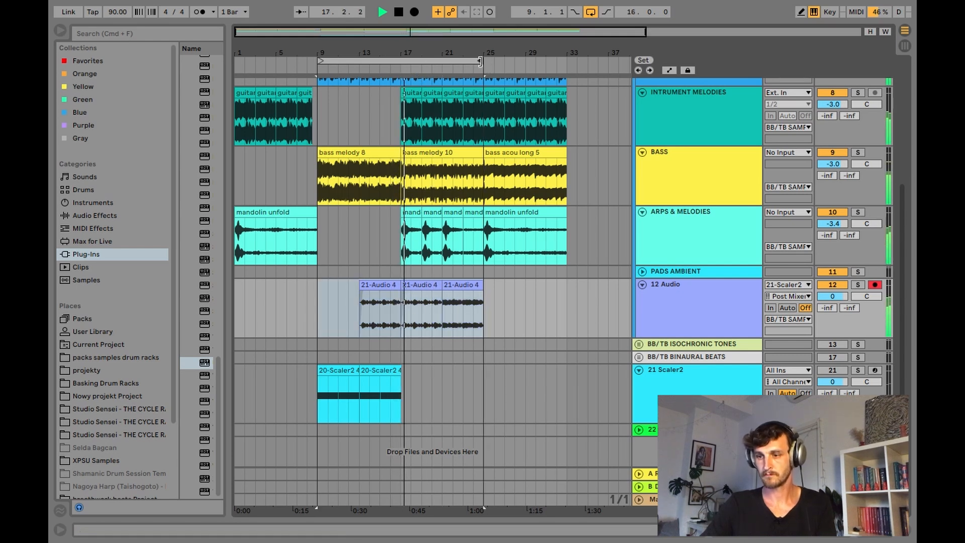
click(406, 295)
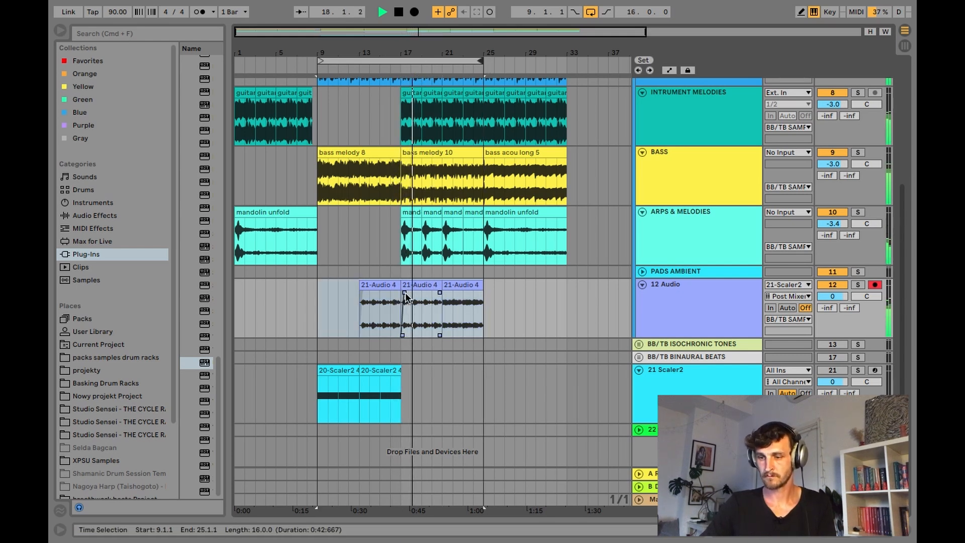
drag(406, 293, 402, 293)
Step: Mute the INTRUMENT MELODIES track and set the 12 Audio track's volume to -0.4 dB
scroll(433, 224, up, 2)
scroll(434, 227, up, 2)
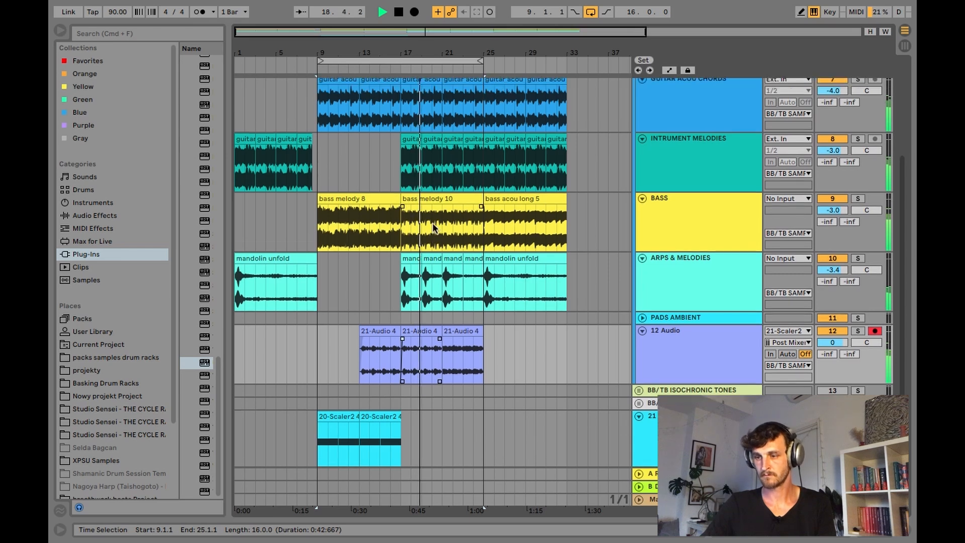
click(833, 173)
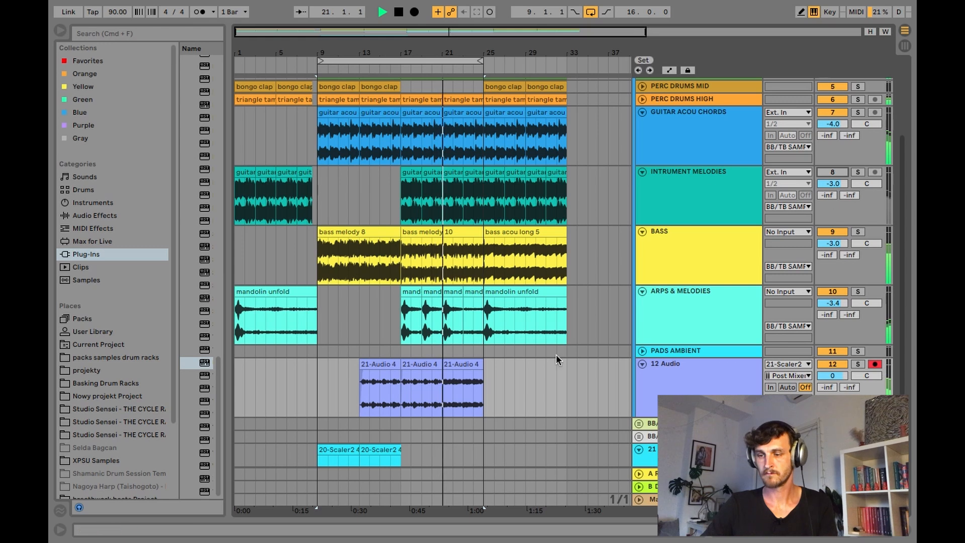
drag(833, 375, 833, 379)
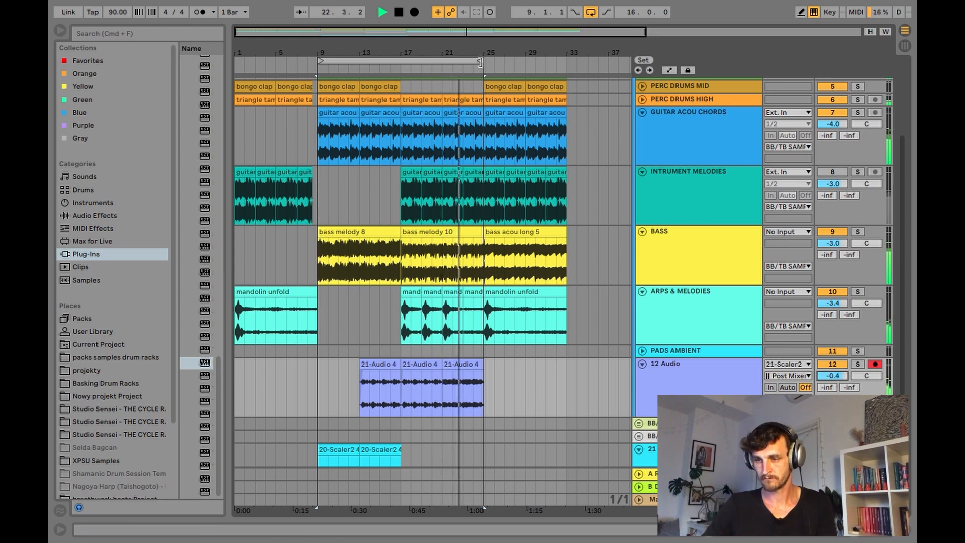
Step: Extend the loop to 24 bars, ending at bar 33, and duplicate the recorded clip at bar 21 to bar 25
drag(481, 65, 566, 67)
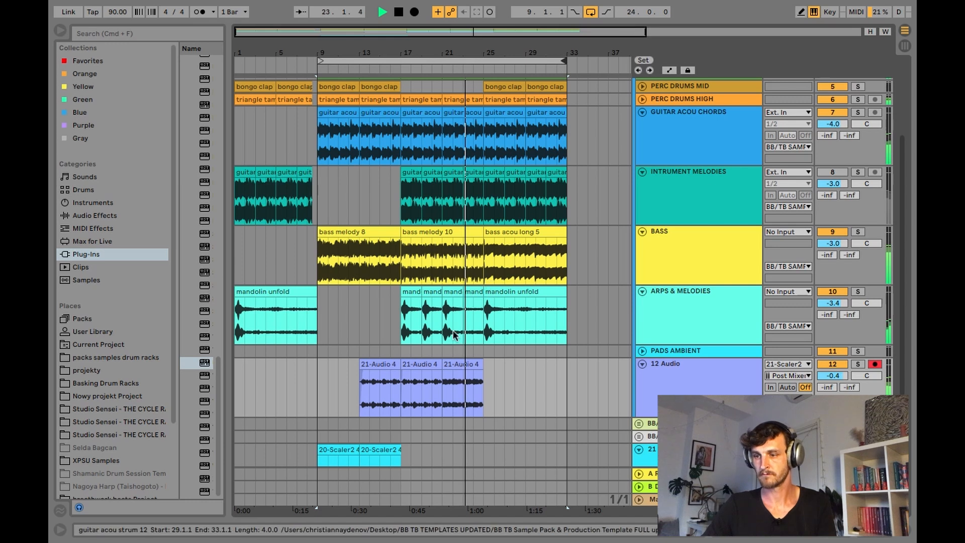
click(465, 363)
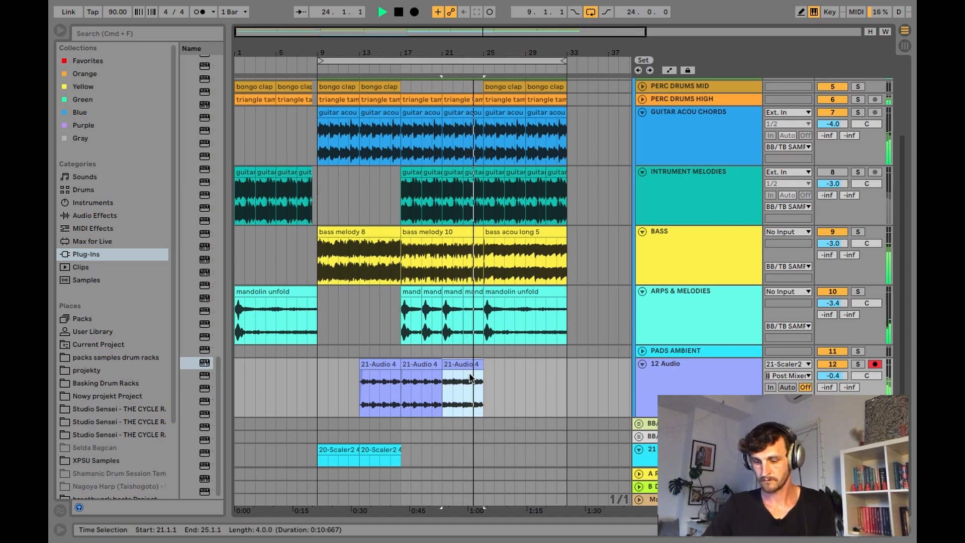
key(super+d)
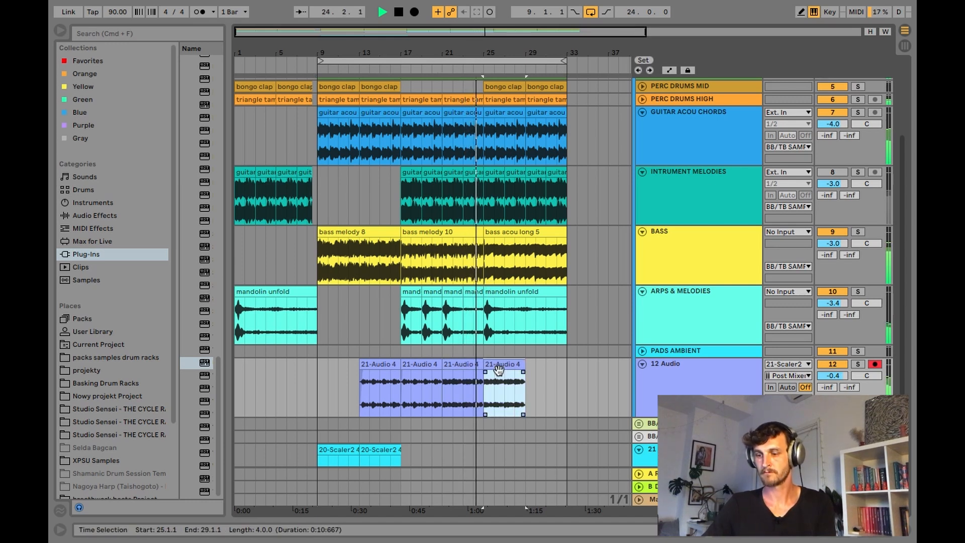
Step: Mute GUITAR ACOU CHORDS and reactivate the INTRUMENT MELODIES track with its volume at -2.5 dB
click(837, 173)
click(833, 115)
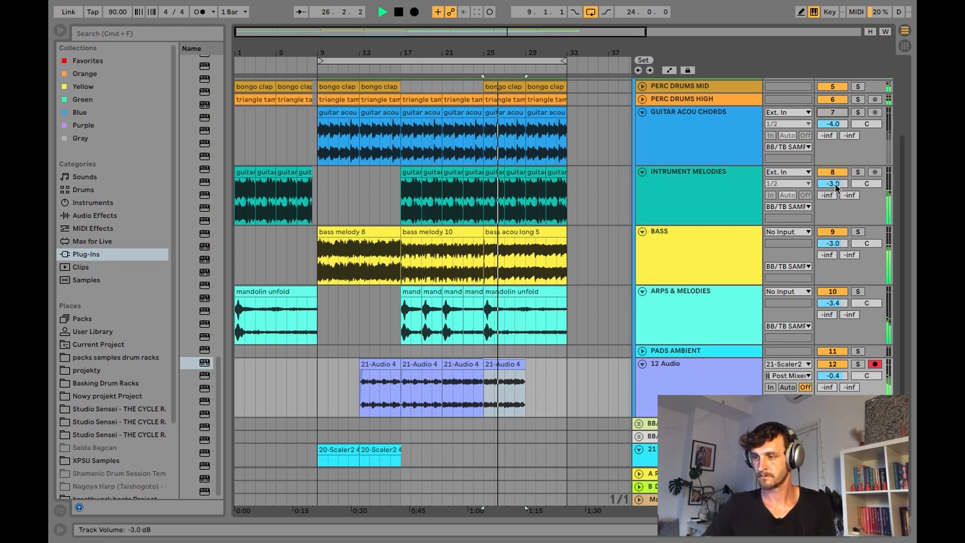
drag(833, 184, 838, 184)
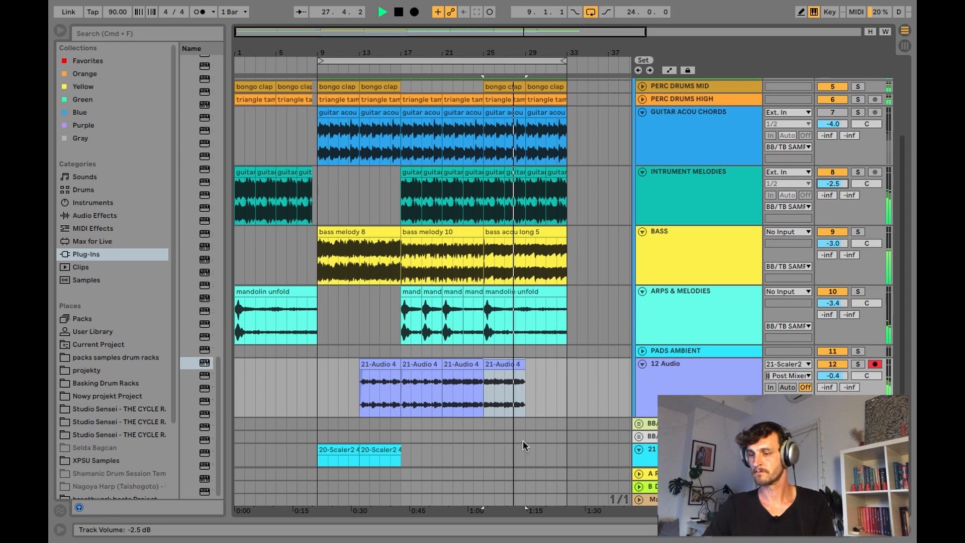
Step: Copy the recorded clip at bar 17 on the 12 Audio track and paste it at bar 29
click(420, 365)
key(ctrl+c)
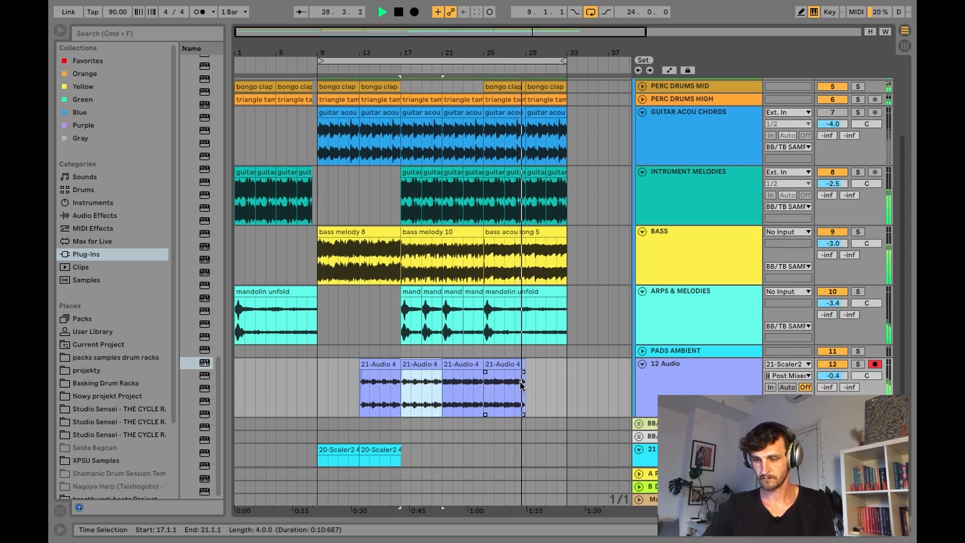
click(528, 393)
key(ctrl+v)
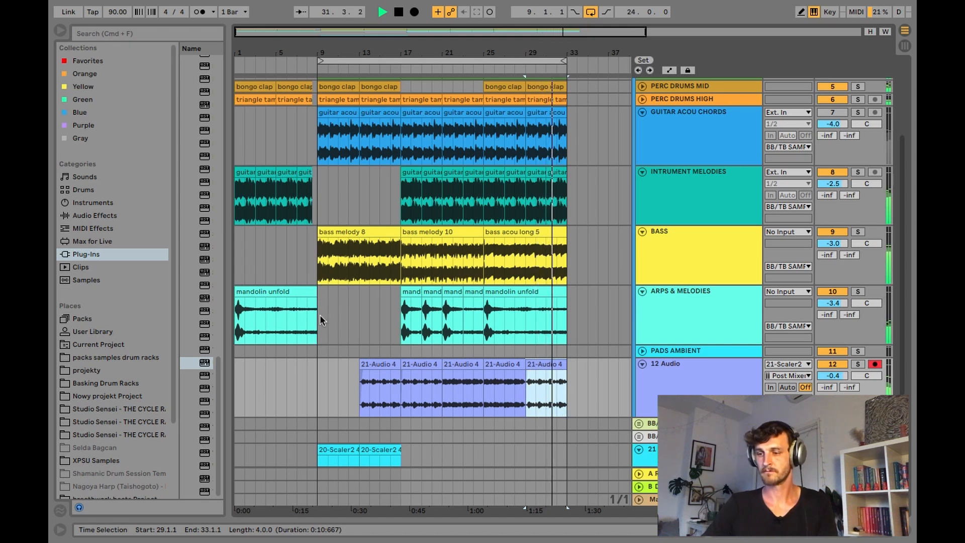
Step: Extend the loop to 26 bars, ending at bar 35, and stop playback with the insert marker back at bar 9
drag(563, 61, 588, 66)
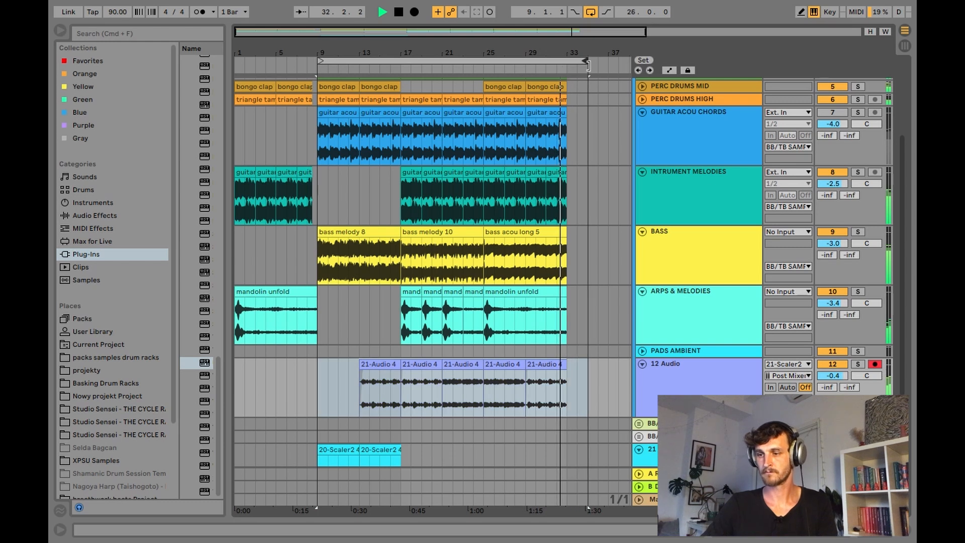
key(space)
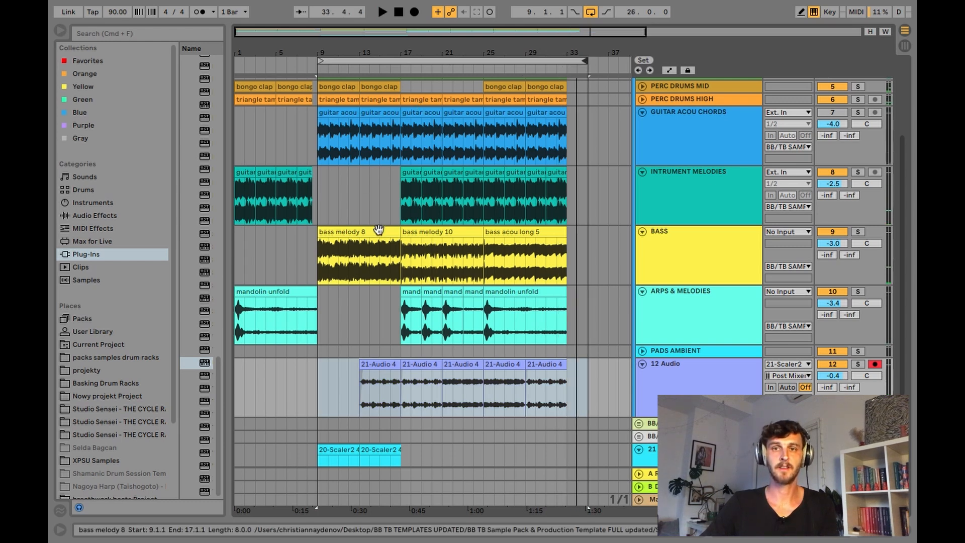
click(313, 388)
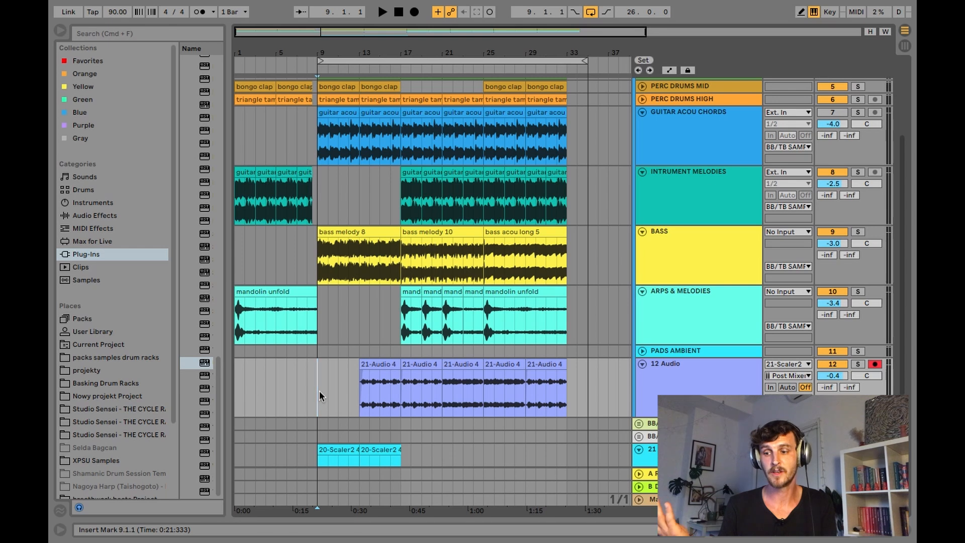
Step: Place the insert marker at bar 9 on the Scaler2 track
scroll(318, 269, up, 3)
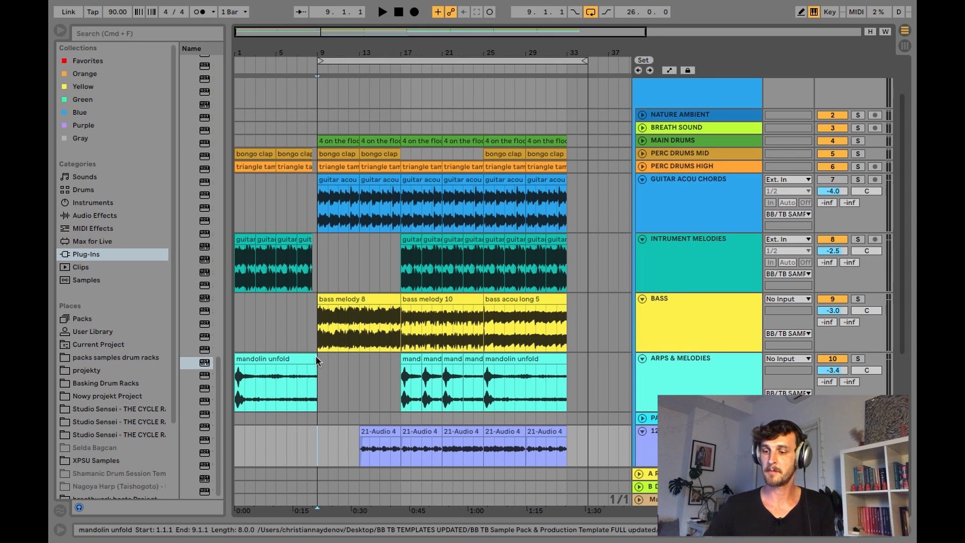
scroll(321, 372, down, 4)
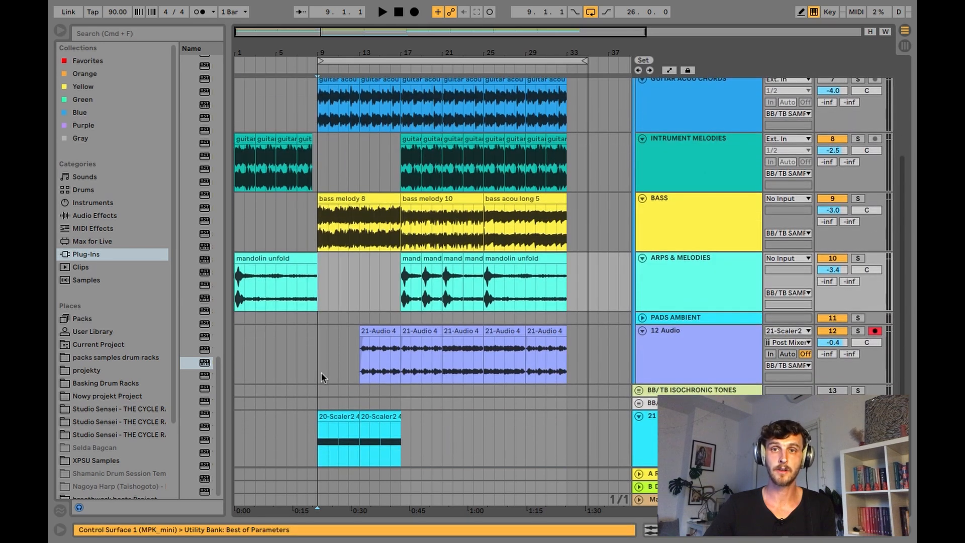
scroll(321, 373, down, 2)
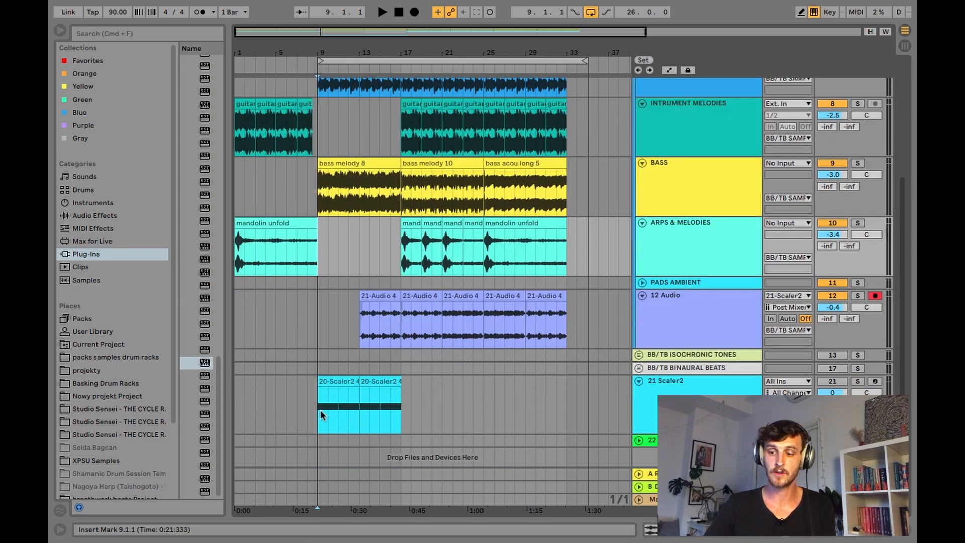
click(319, 409)
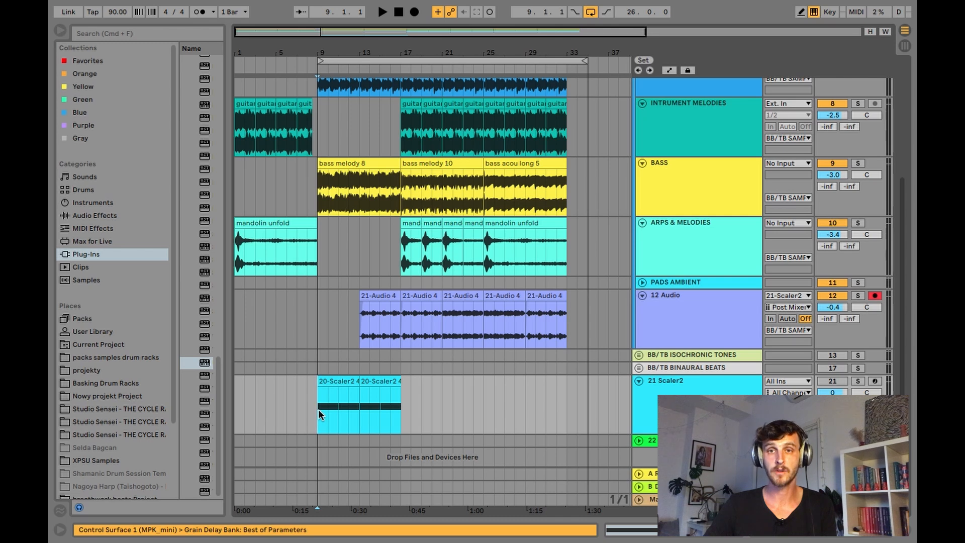